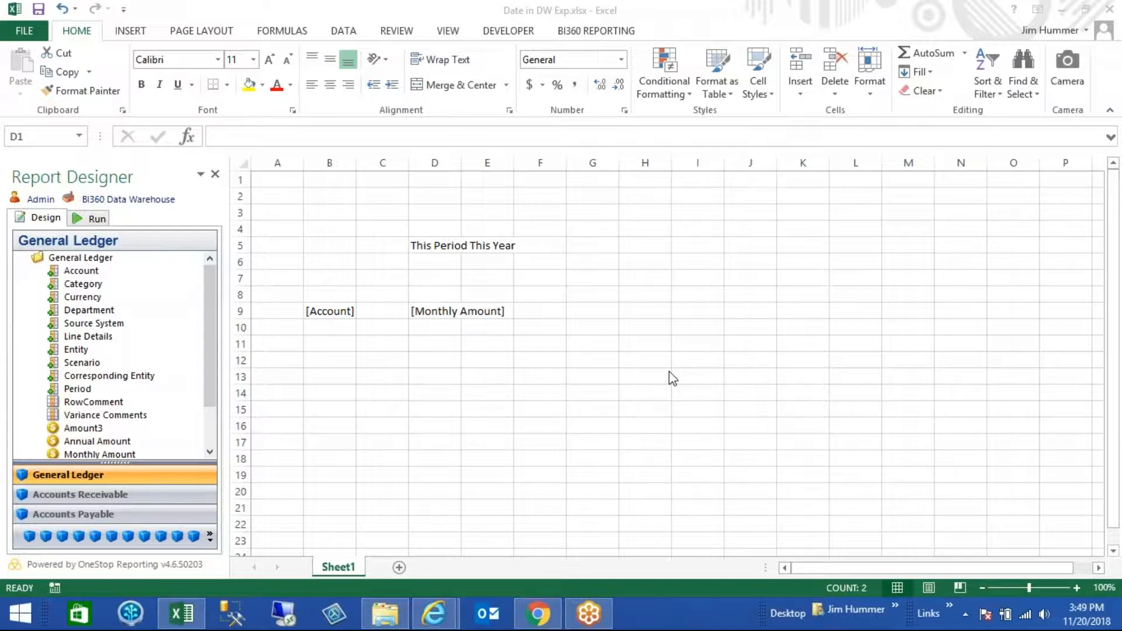
Insert the Period field from the General Ledger into cell D7, below the This Period This Year heading.
key("ctrl+space")
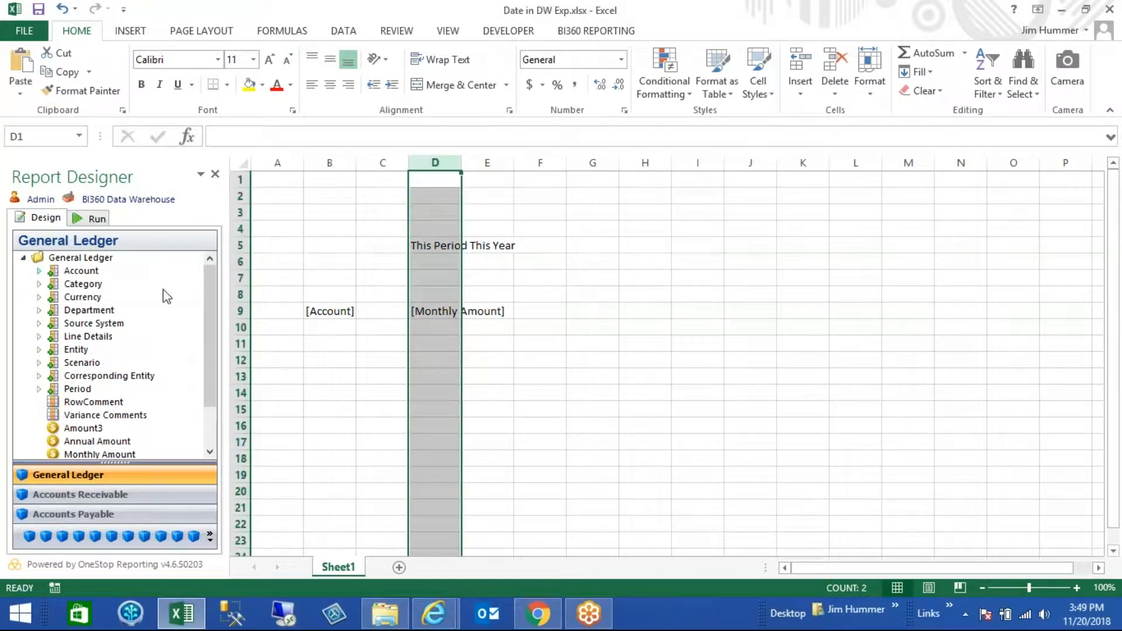
left_click(240, 310)
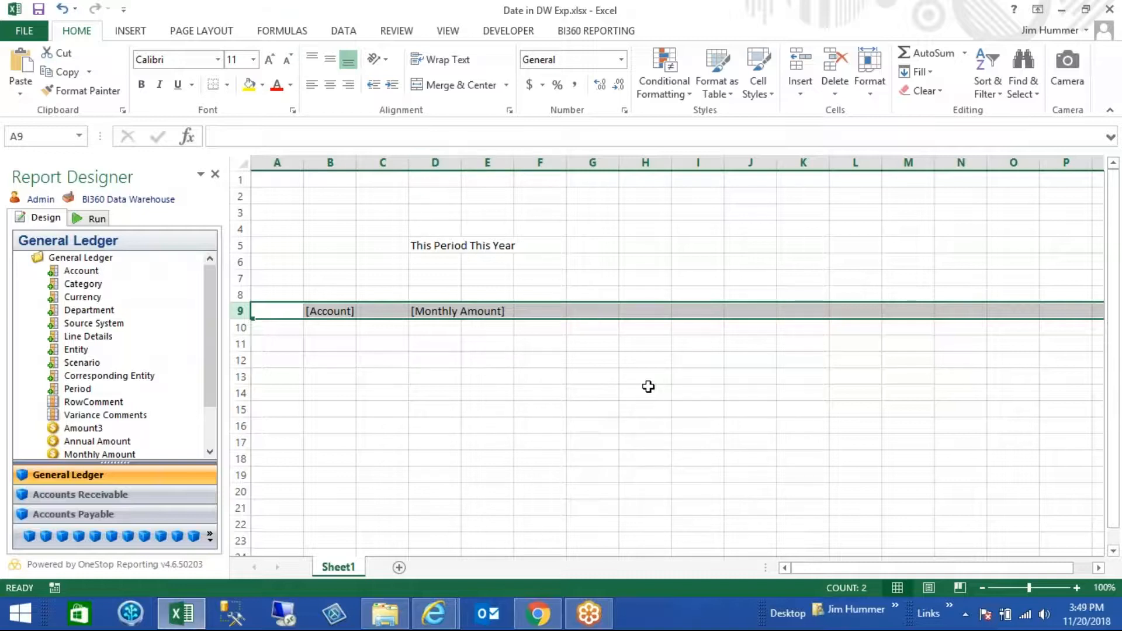
left_click(440, 246)
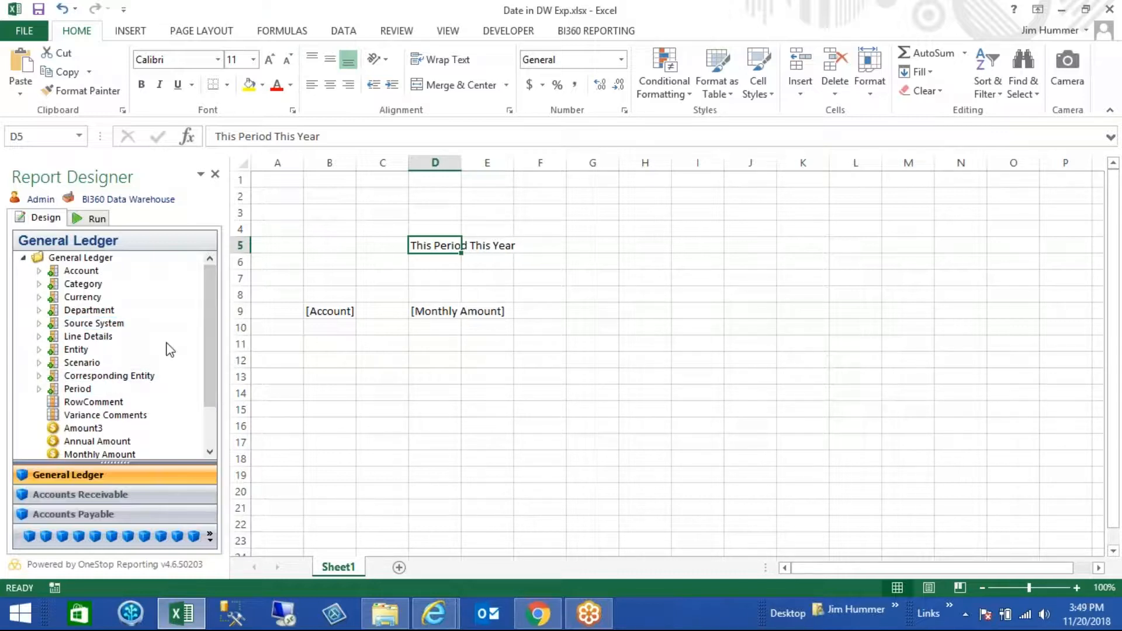
mouse_move(76, 391)
left_click_drag(76, 395, 436, 281)
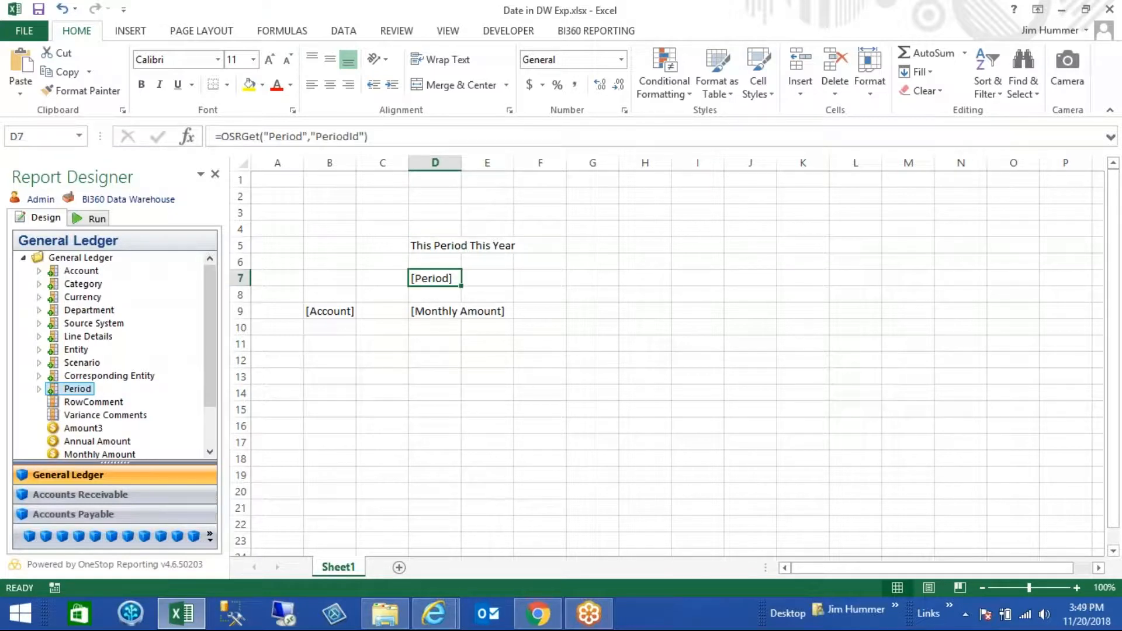
Run the report for period 201402 and again for period 201401.
left_click(88, 219)
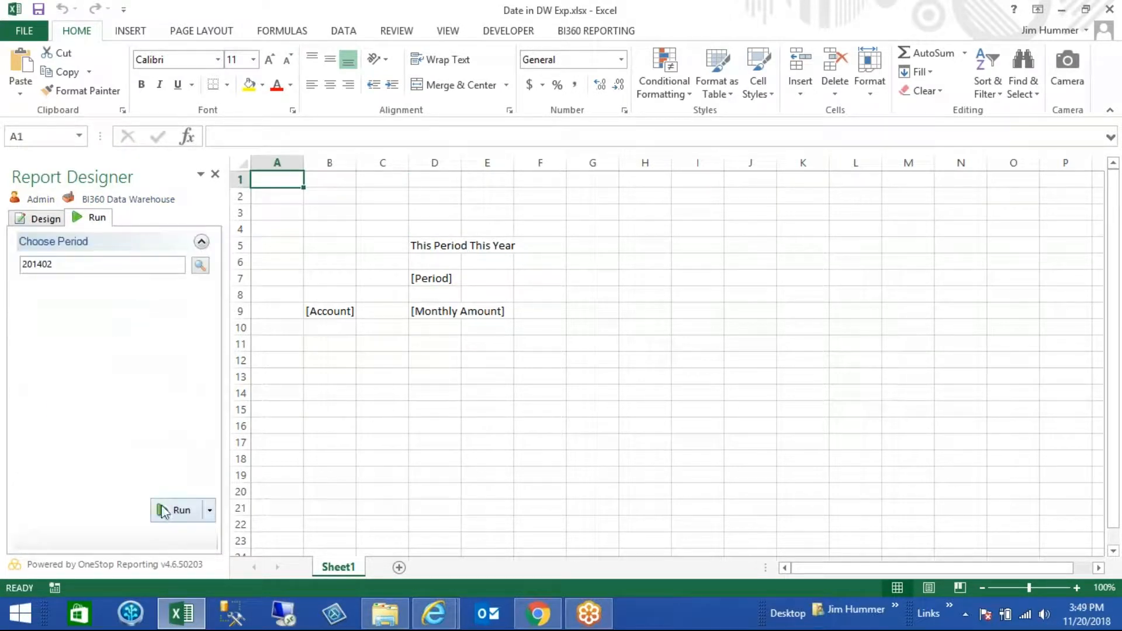
left_click(173, 510)
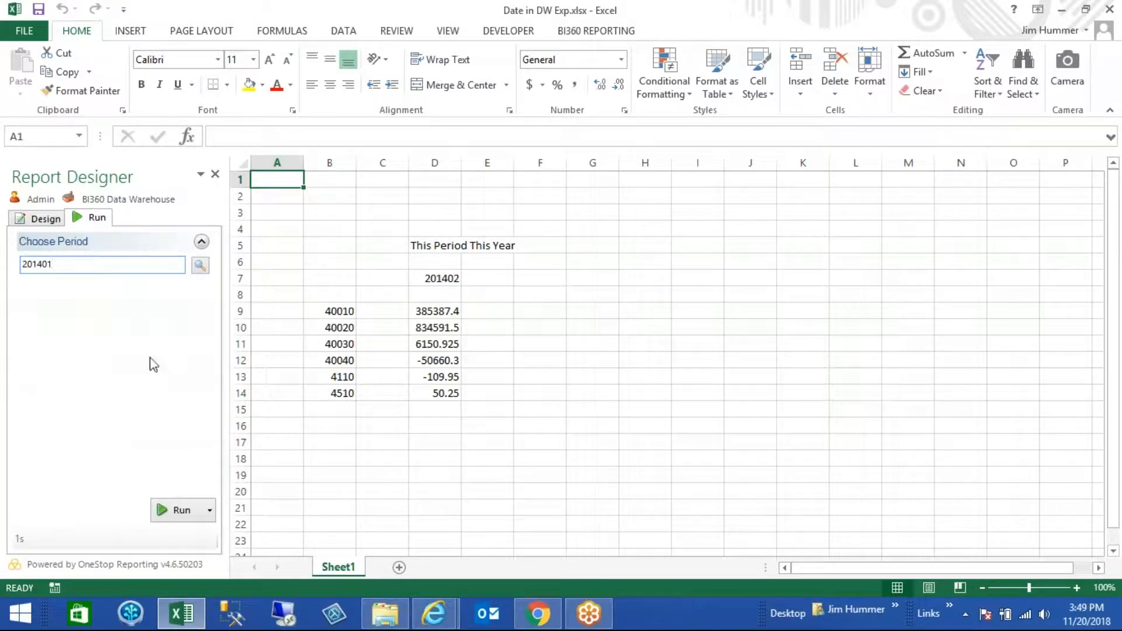
left_click(175, 512)
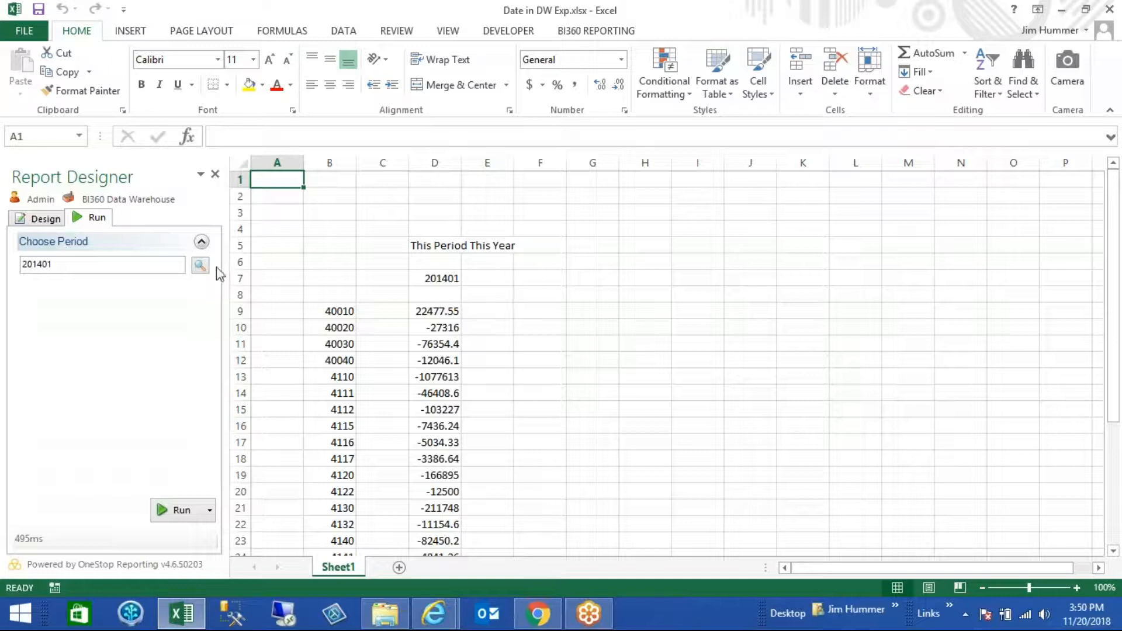
Return to the report design and try formatting the Period cell D7 as a date of type *3/14/2012.
left_click(41, 223)
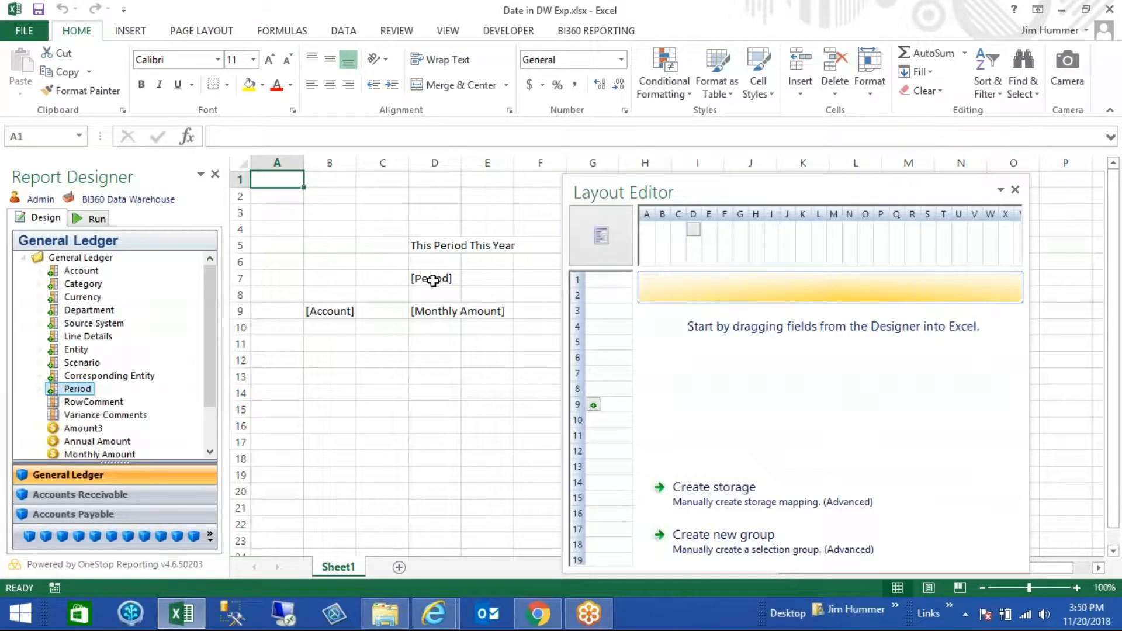
left_click(433, 280)
right_click(433, 281)
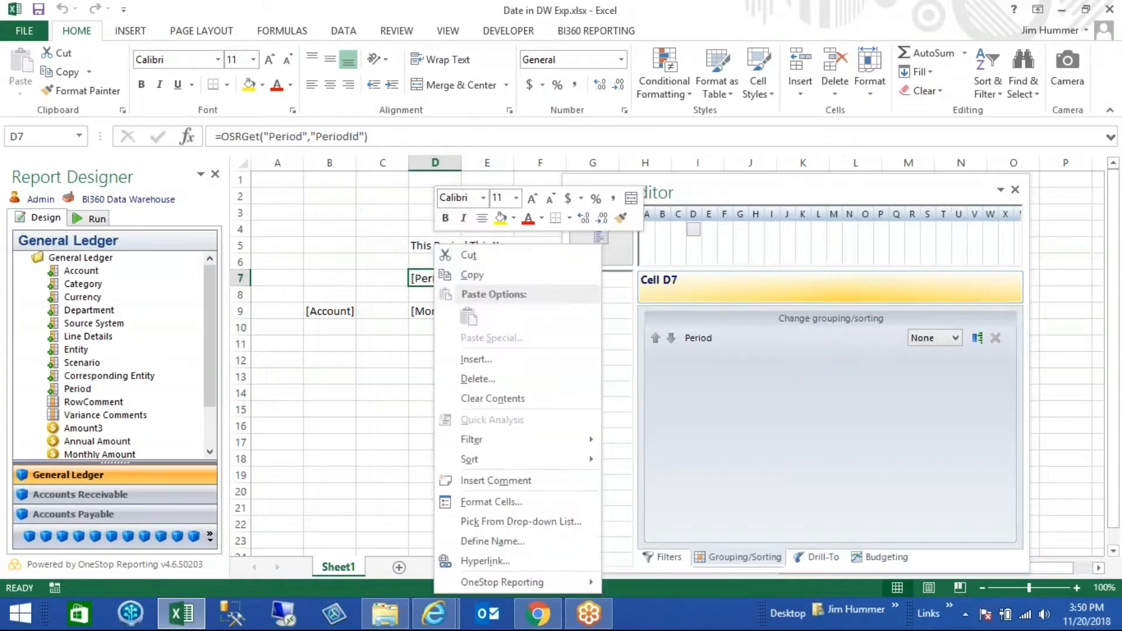
left_click(498, 503)
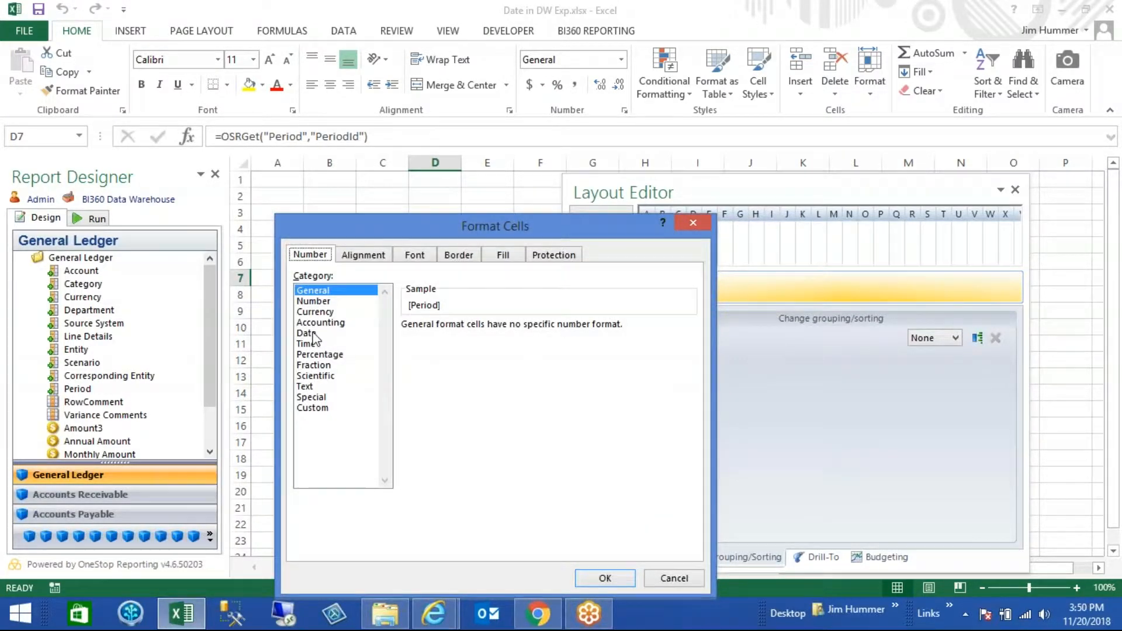
left_click(313, 334)
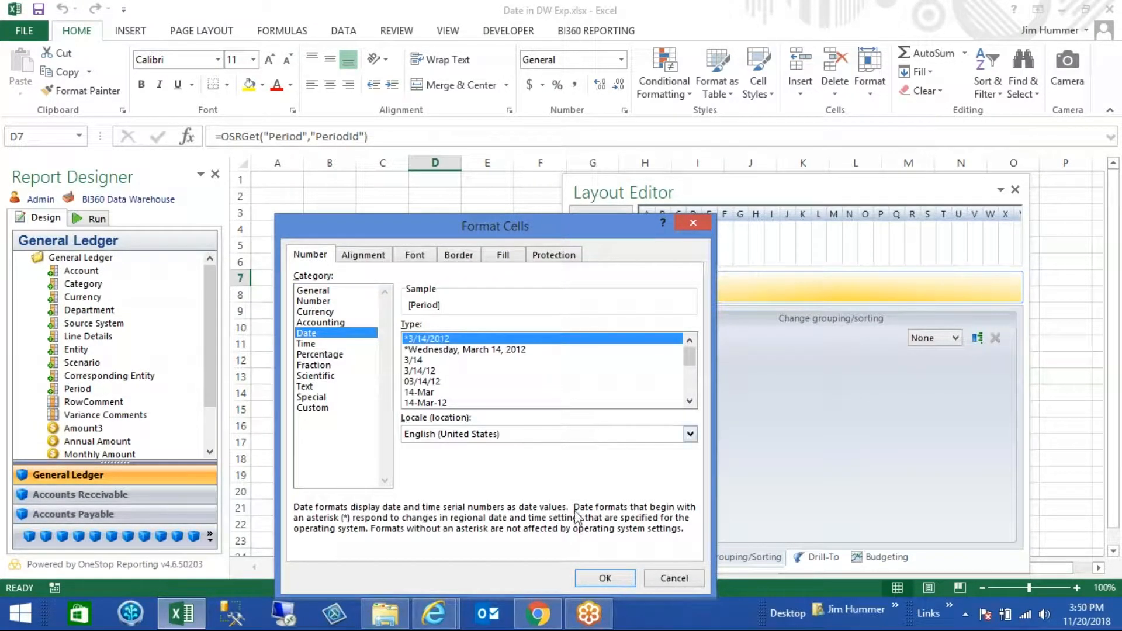
left_click(602, 578)
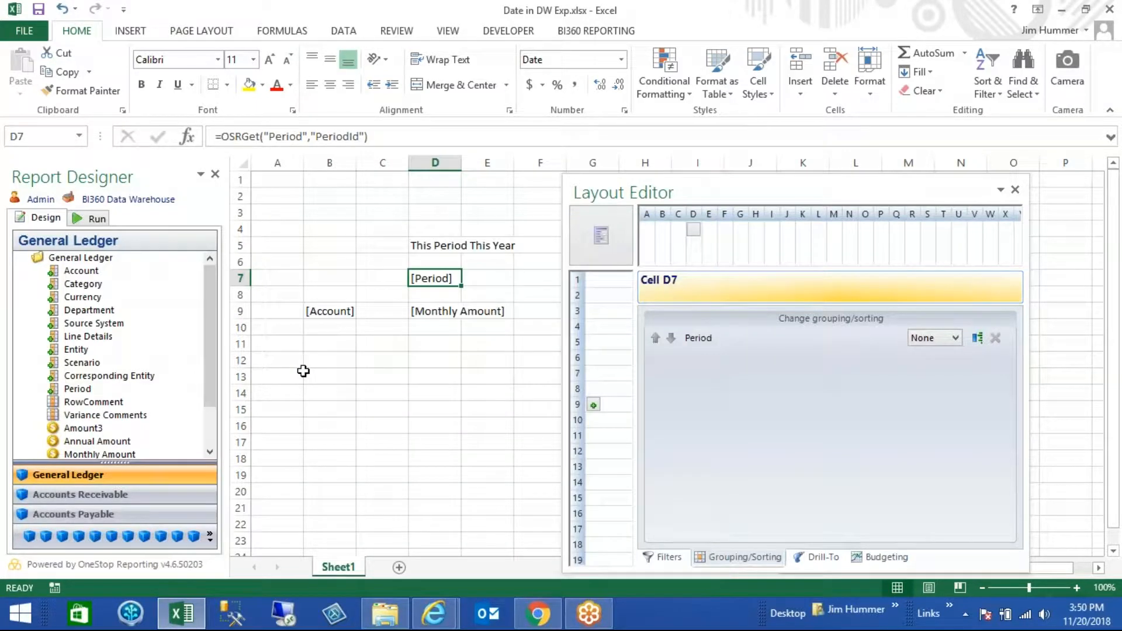
Run the report for period 201401 and widen column D to read the formatted period.
left_click(95, 218)
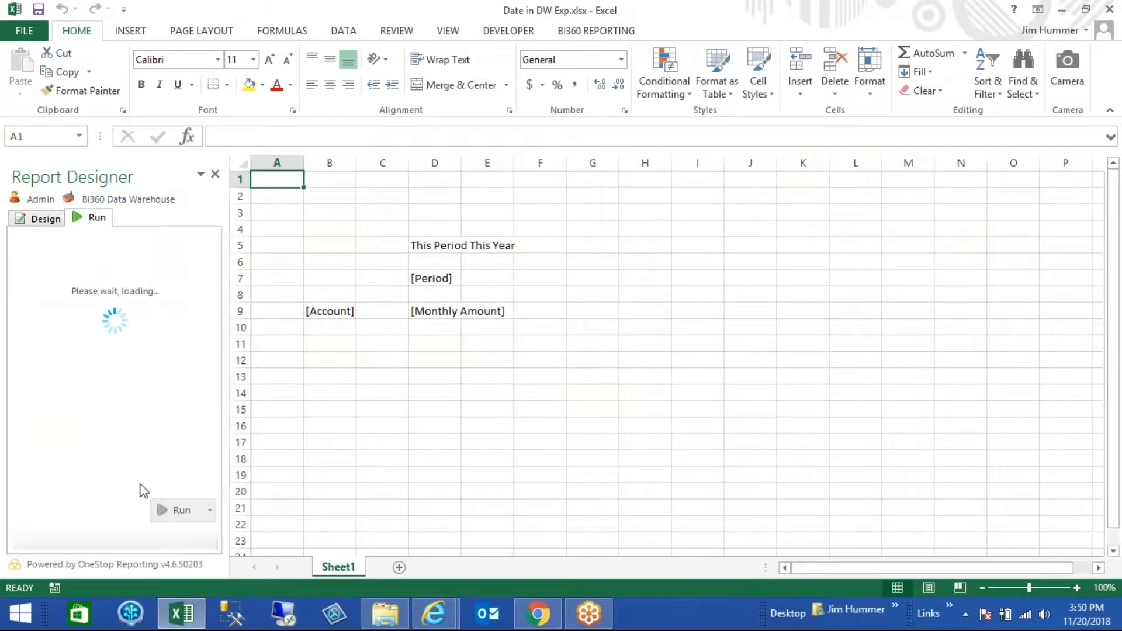
left_click(166, 511)
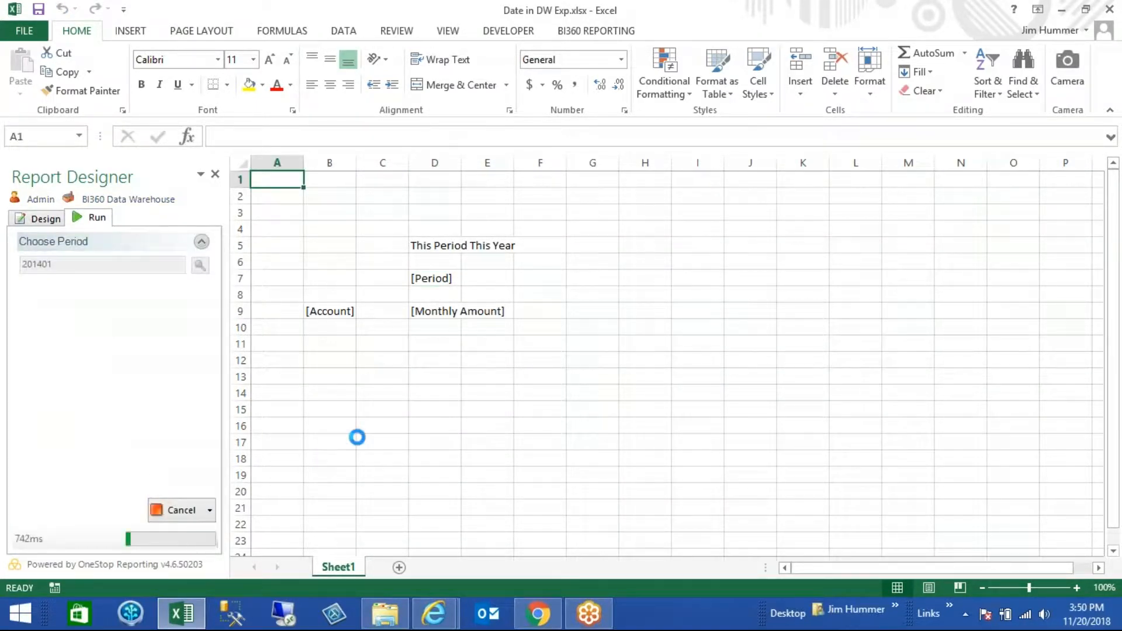
left_click_drag(461, 163, 480, 170)
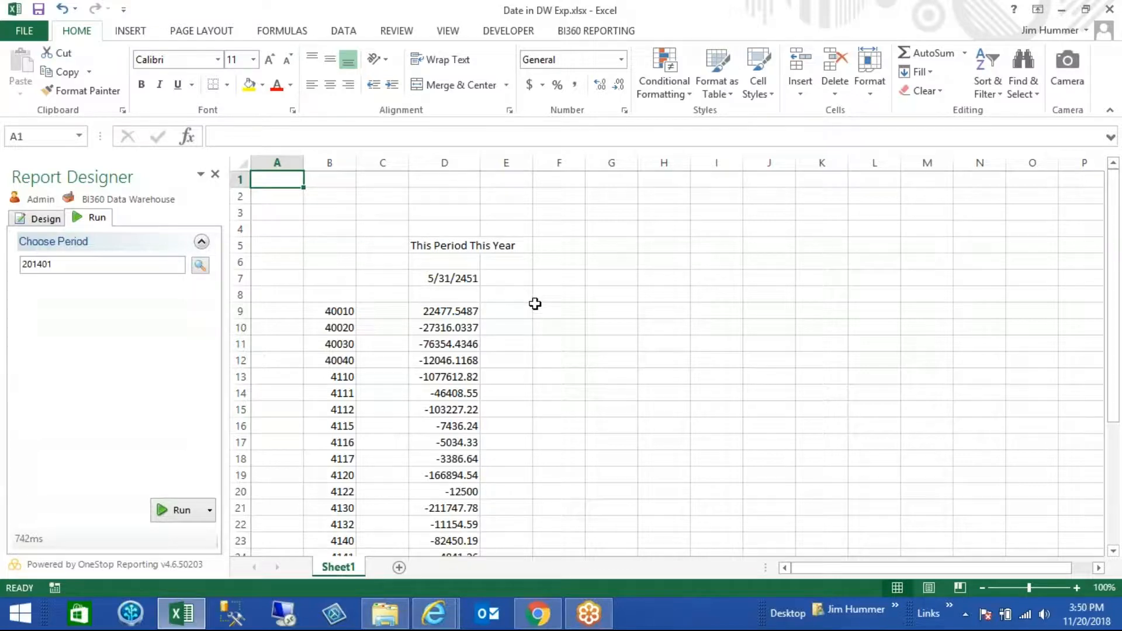
Return to the report design and set the number format of the Period cell D7 back to General.
left_click(31, 221)
left_click(434, 280)
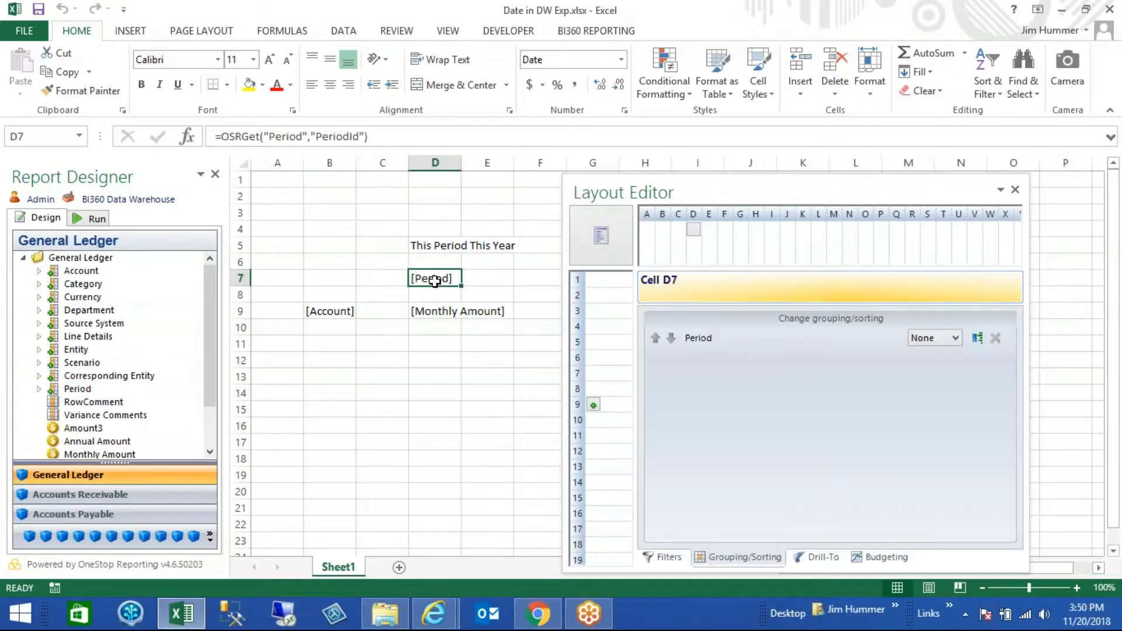
right_click(434, 280)
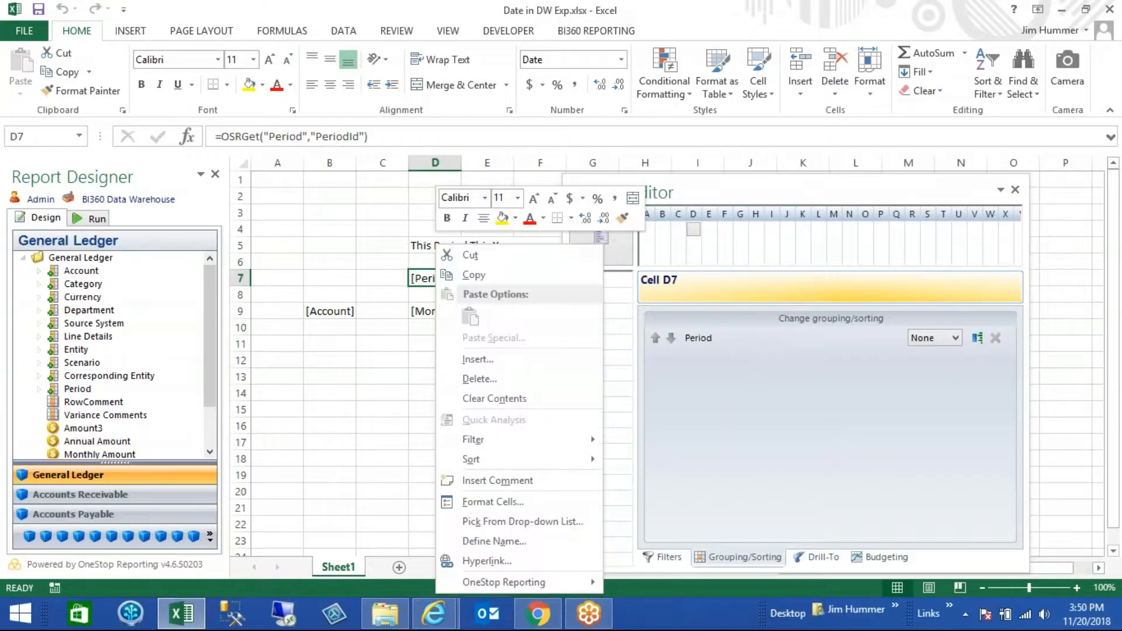
left_click(495, 504)
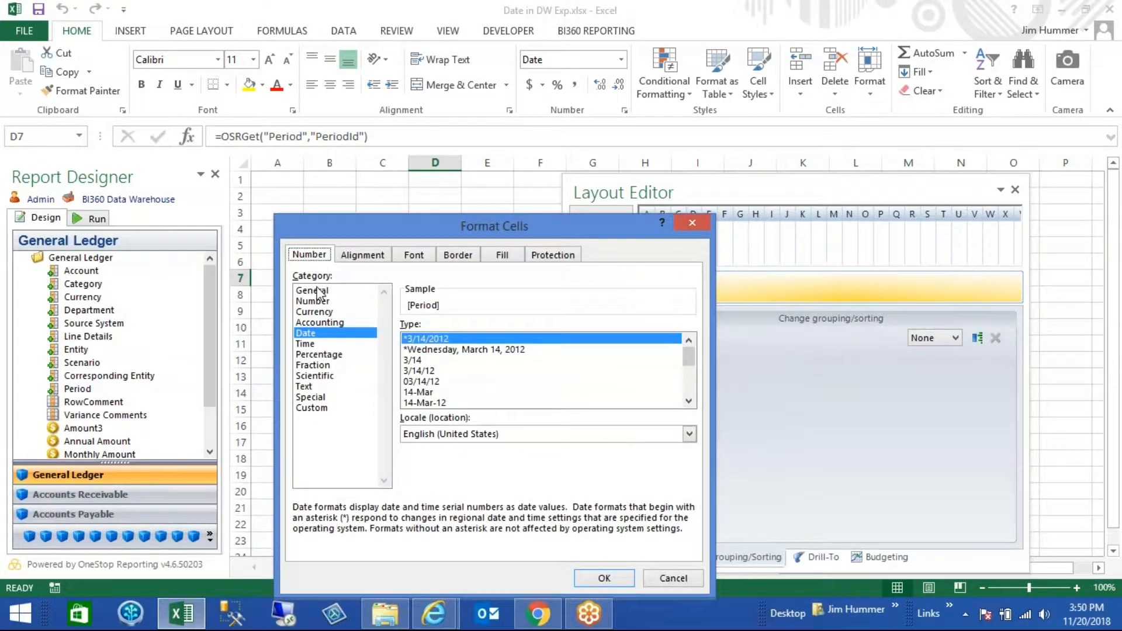
left_click(312, 290)
left_click(605, 579)
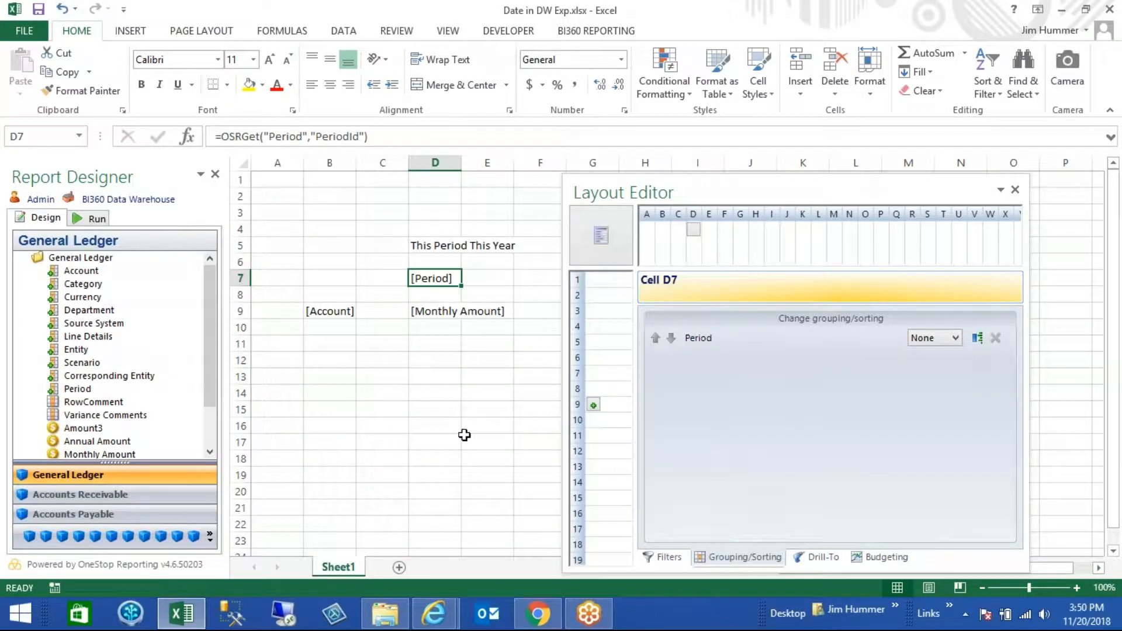
Expand the Period dimension and insert its Period End field into cell D8.
left_click(39, 388)
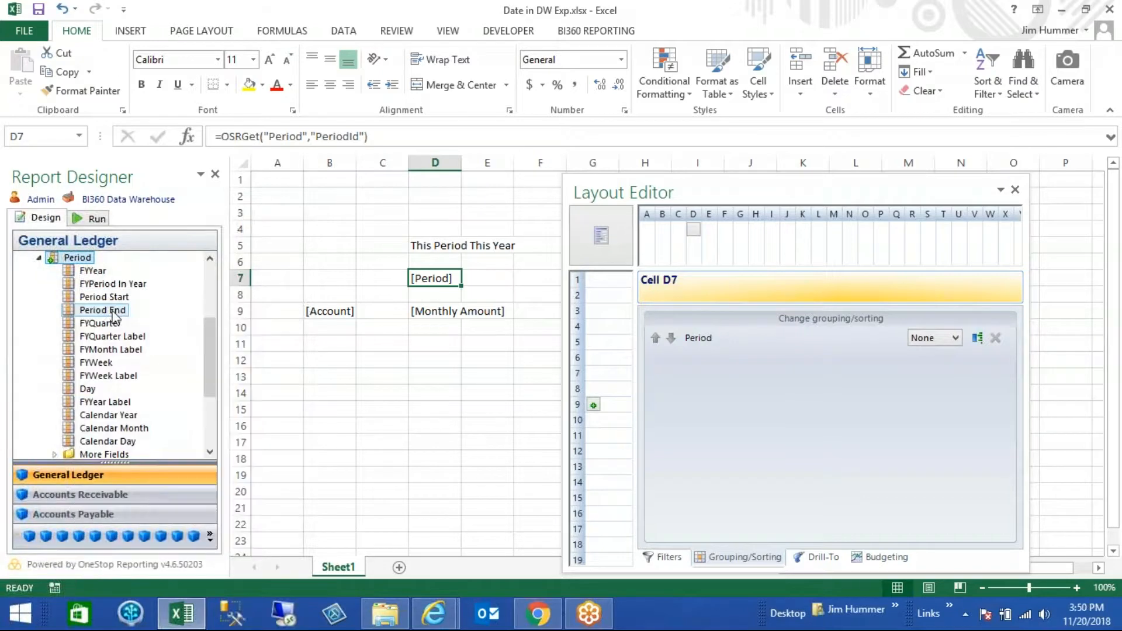
left_click_drag(113, 314, 436, 295)
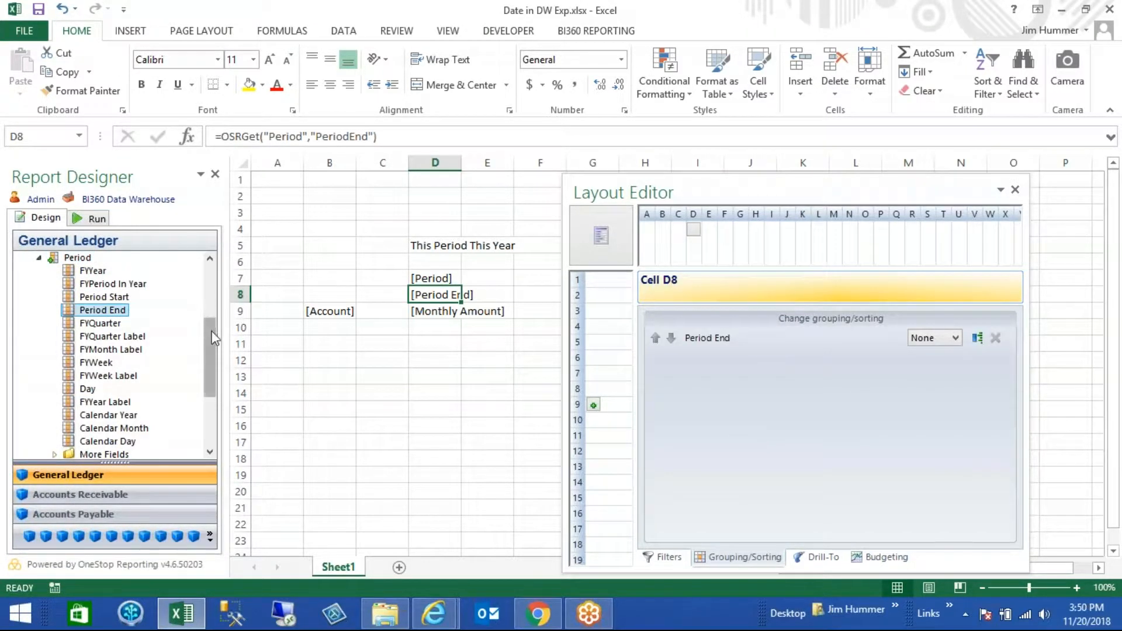
scroll(206, 286, "up", 4)
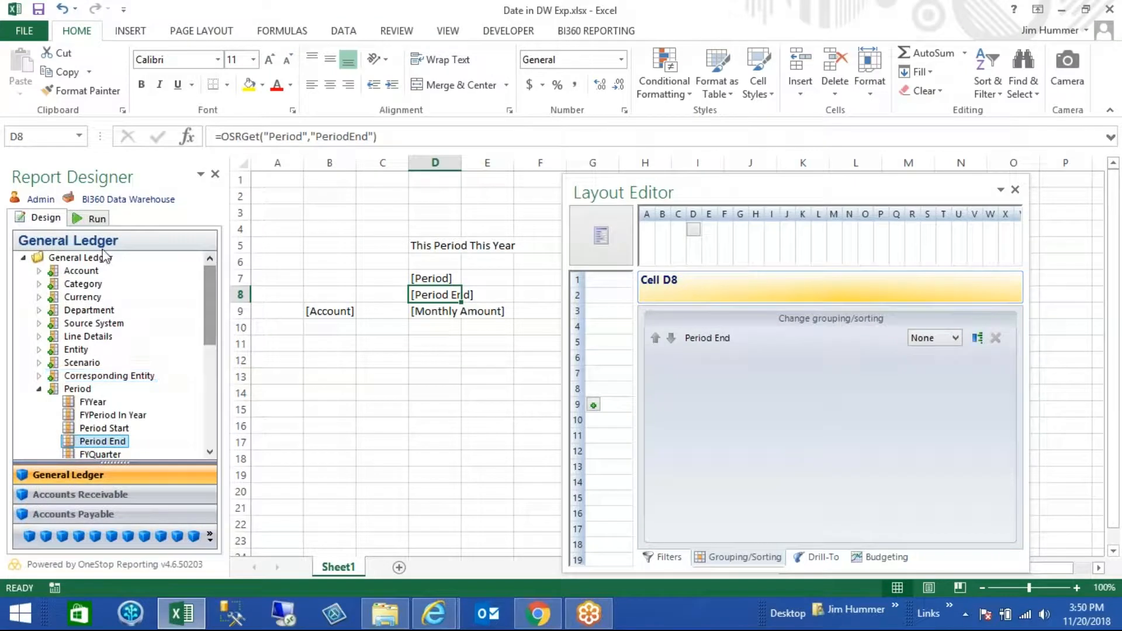
Examine the period end dates in the lookup list of the Choose Period parameter, then close it without choosing.
left_click(91, 219)
left_click(199, 267)
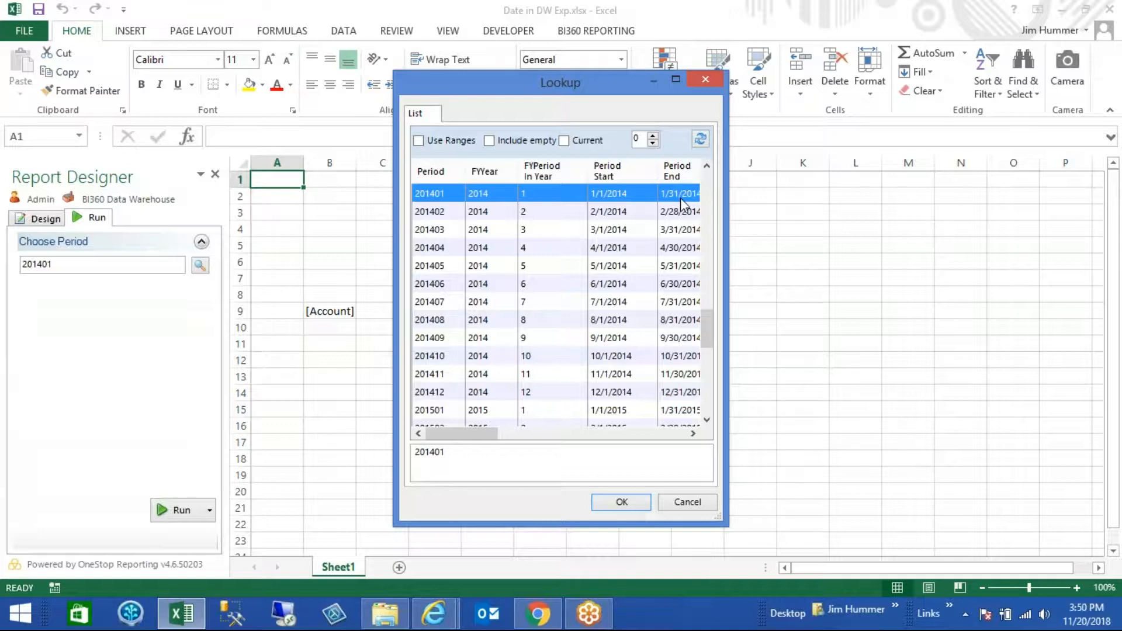
left_click(710, 79)
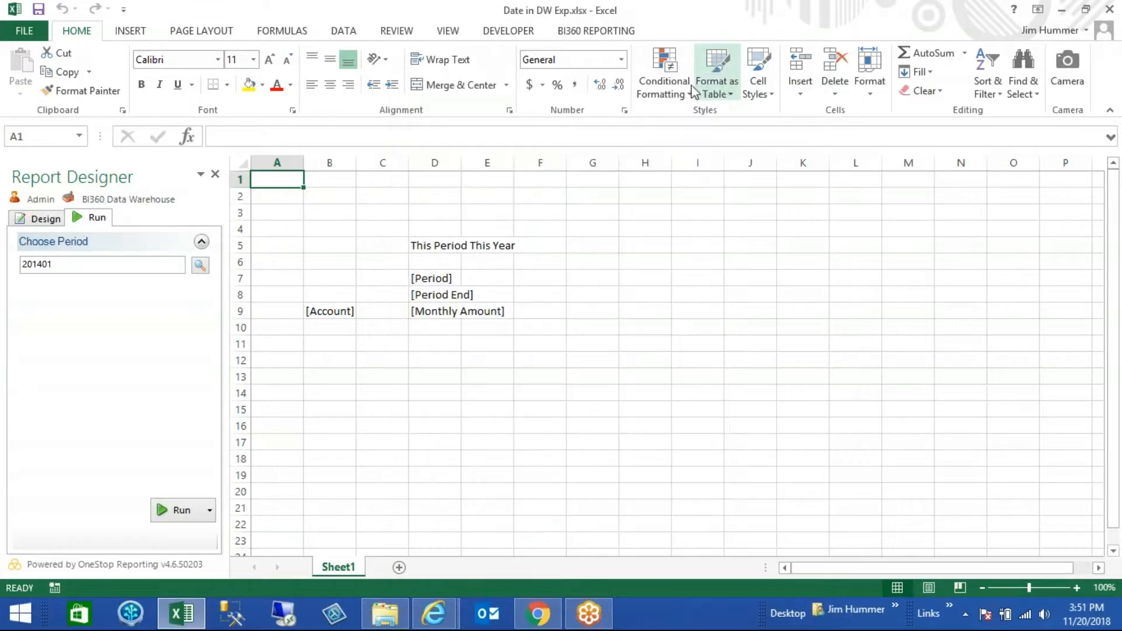
Return to the report design and format the Period End cell D8 as a date of type Mar-12.
left_click(44, 219)
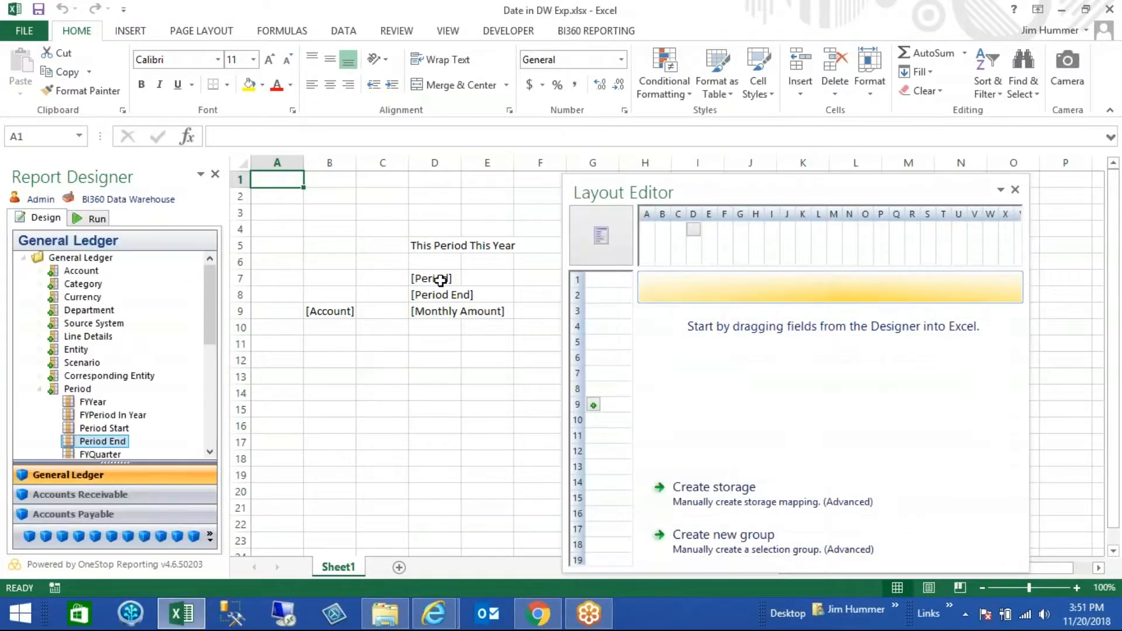
left_click(439, 279)
left_click(440, 295)
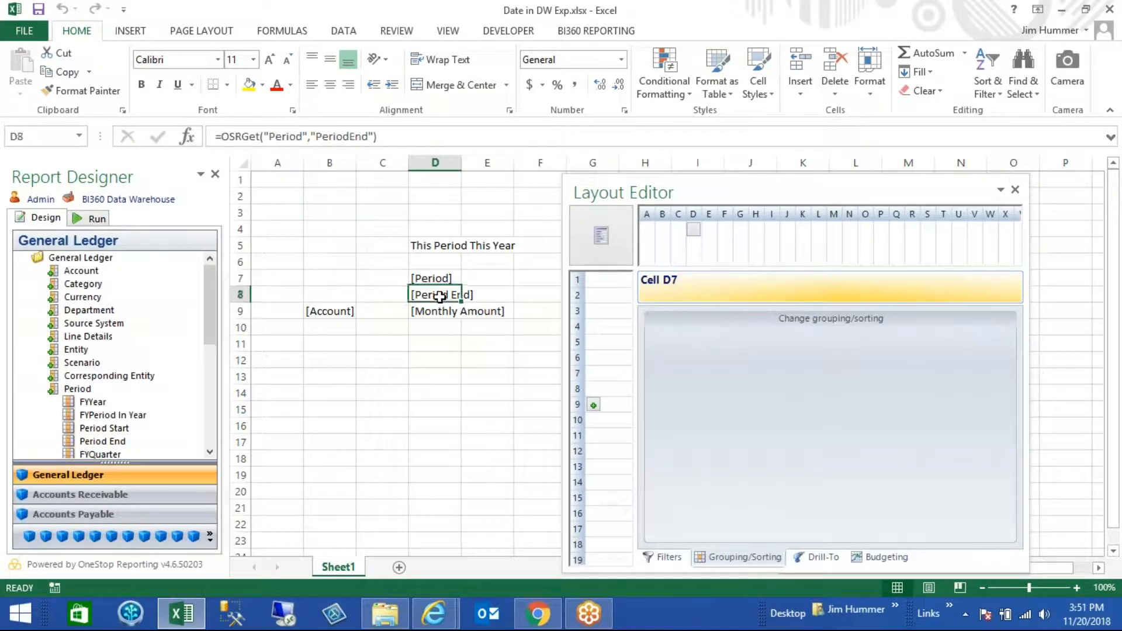
right_click(442, 295)
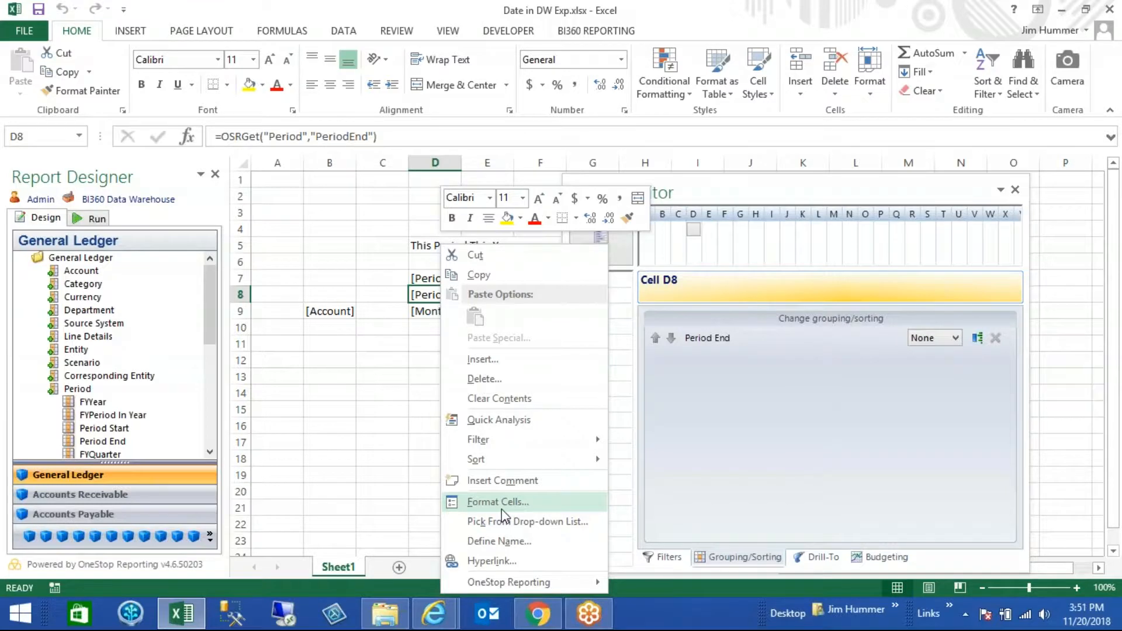
left_click(518, 500)
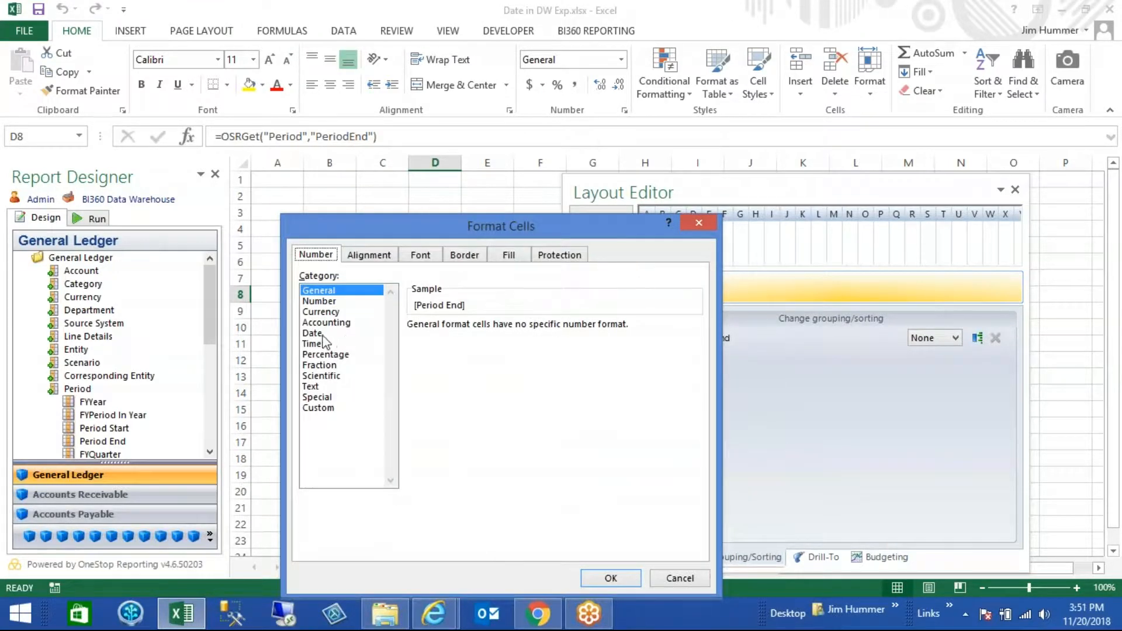
left_click(325, 335)
left_click(695, 401)
scroll(695, 401, "down", 1)
left_click(425, 381)
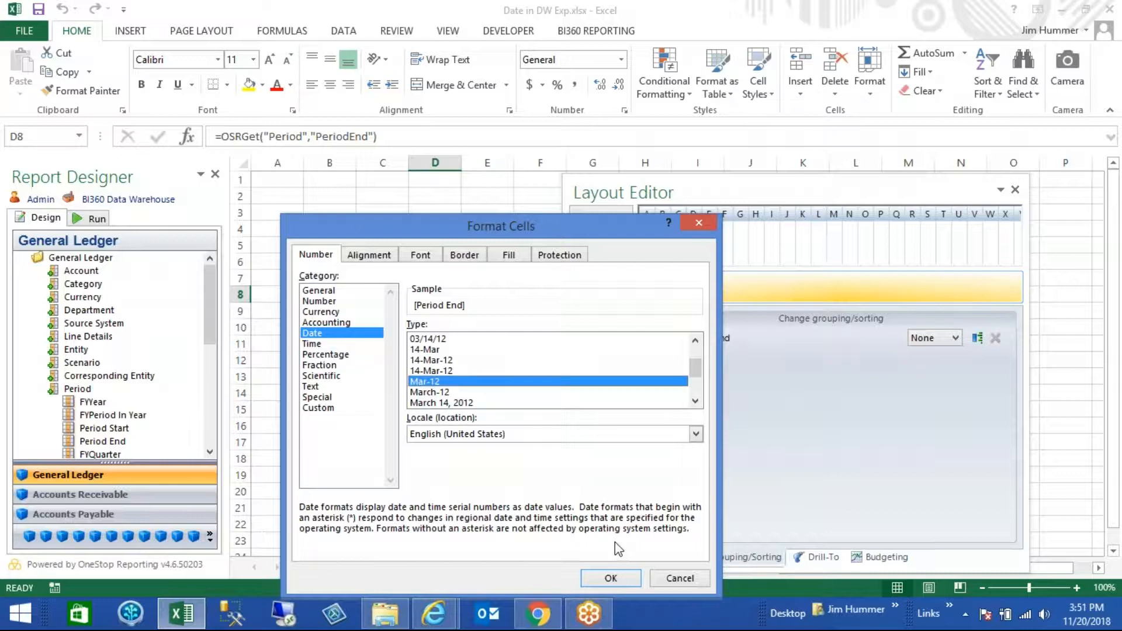
left_click(609, 579)
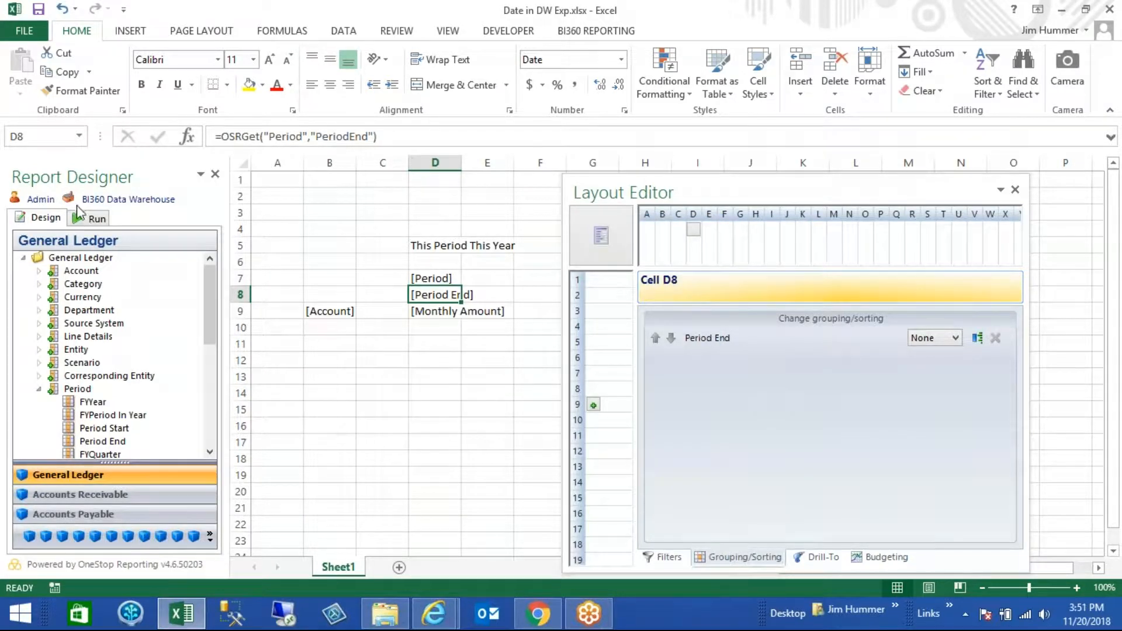
Run the report for period 201401 and again for 201402, then return to the report design.
left_click(81, 216)
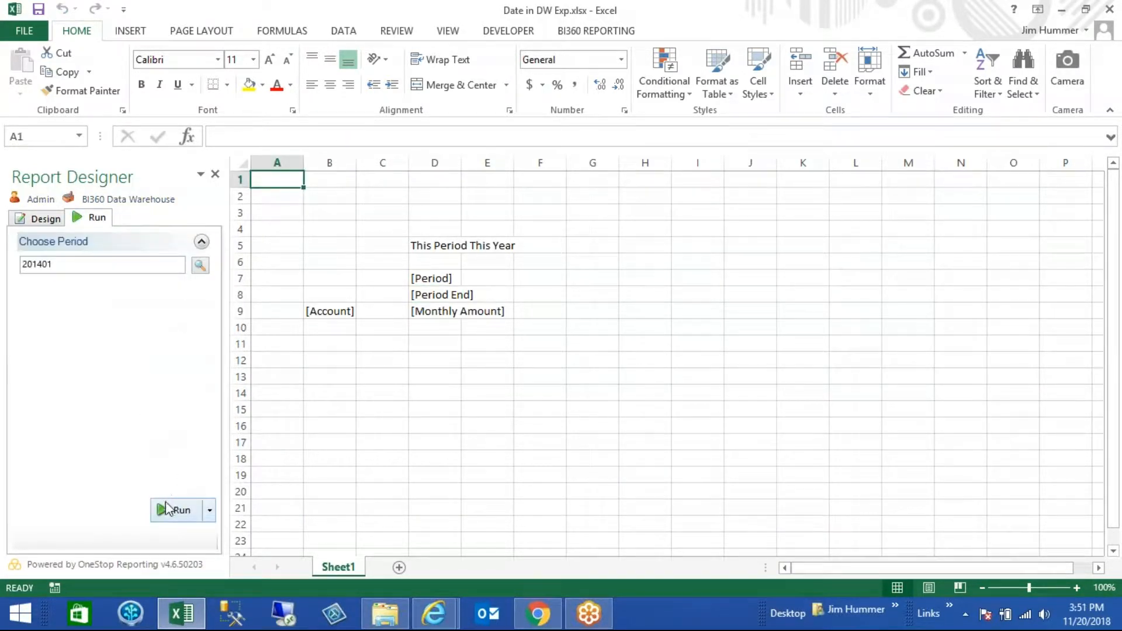
left_click(176, 509)
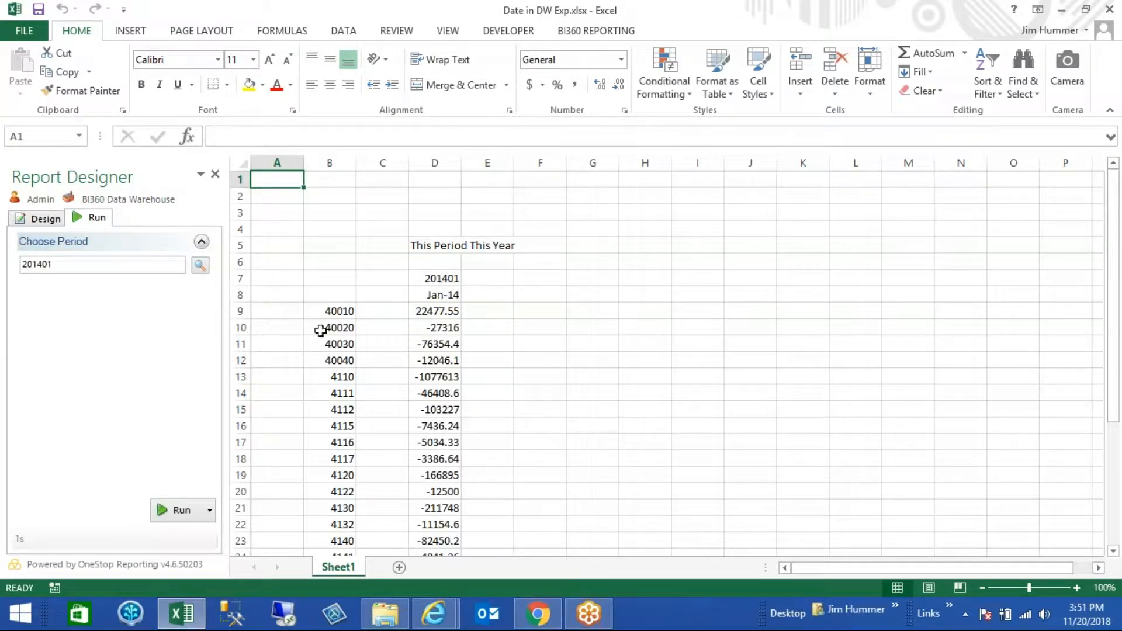
left_click(140, 266)
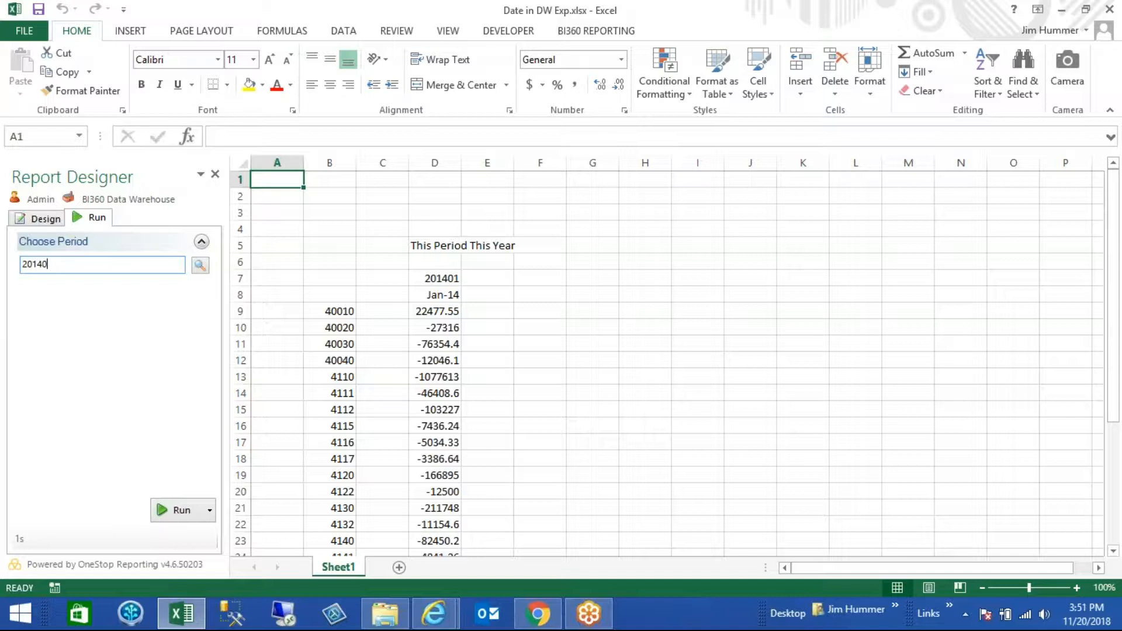
left_click(170, 512)
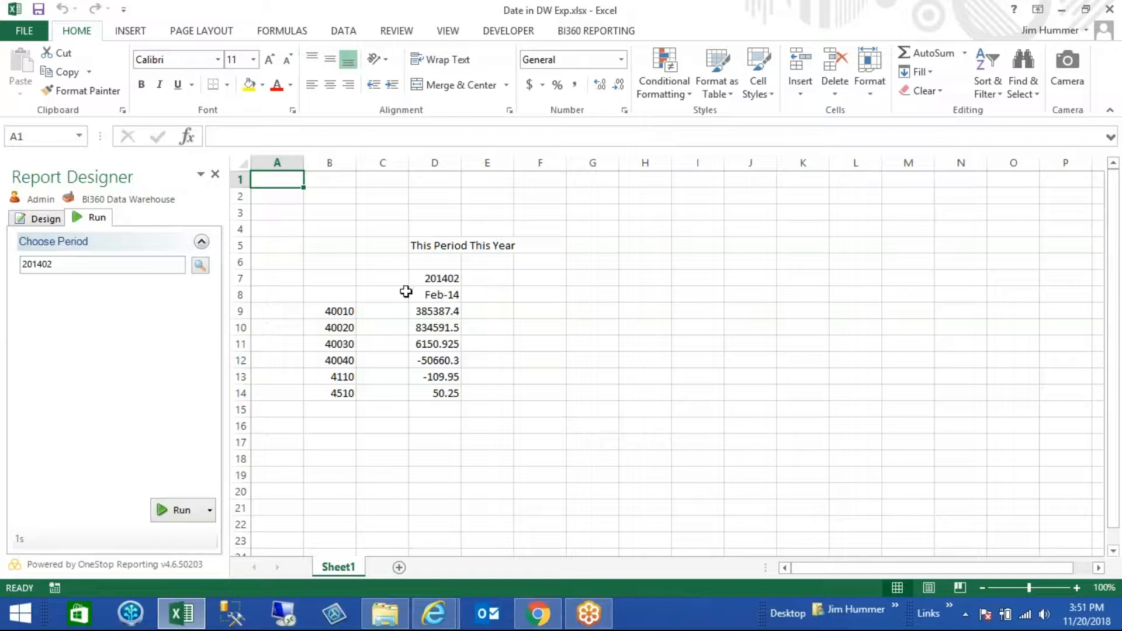
left_click(46, 218)
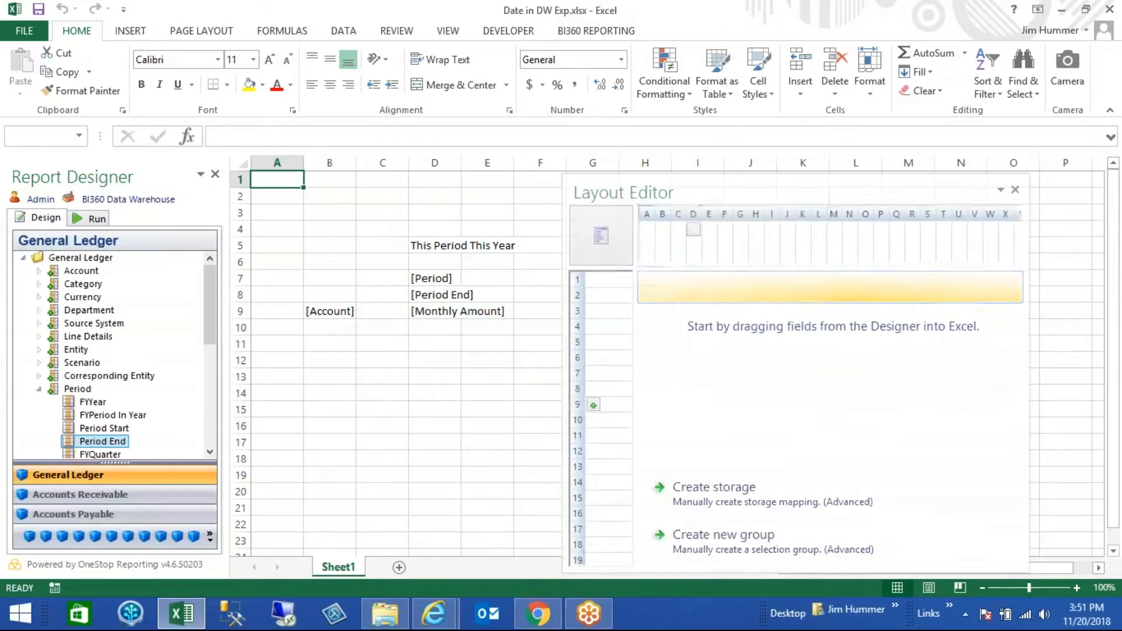
Insert the Period dimension's Period End field into cell A3 without creating a selection group.
left_click(39, 390)
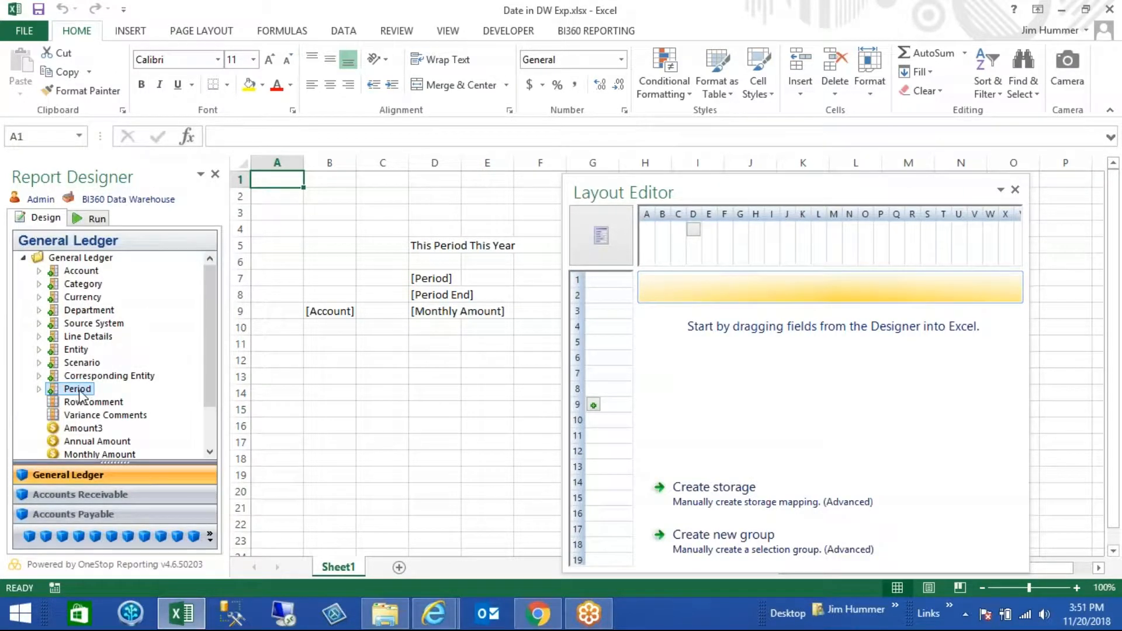
scroll(209, 339, "down", 1)
scroll(212, 344, "up", 1)
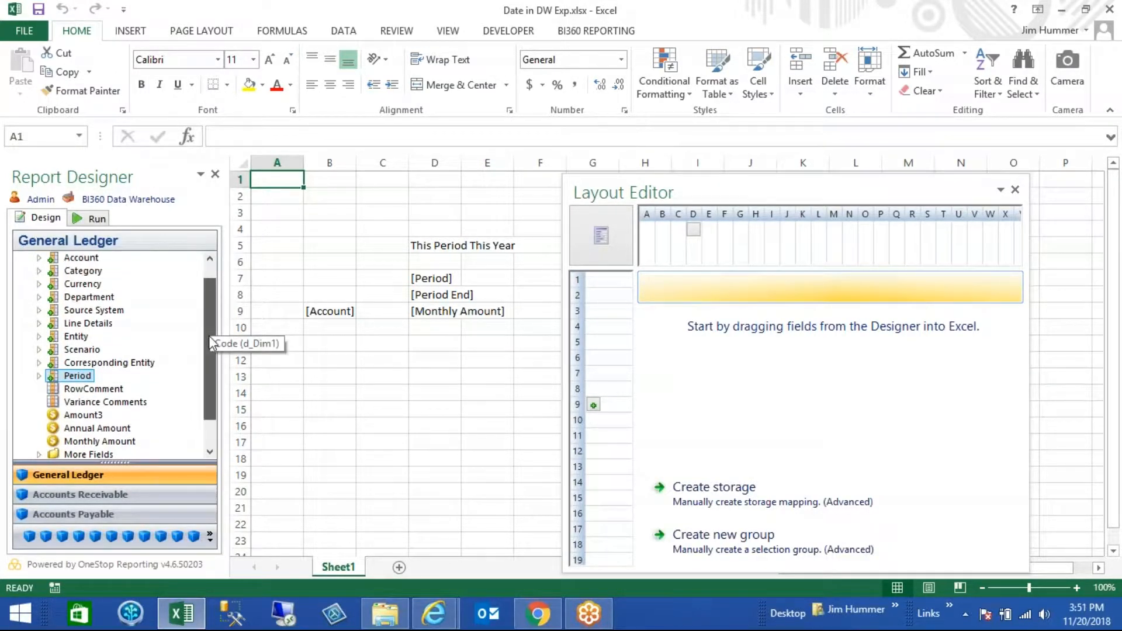
left_click(40, 375)
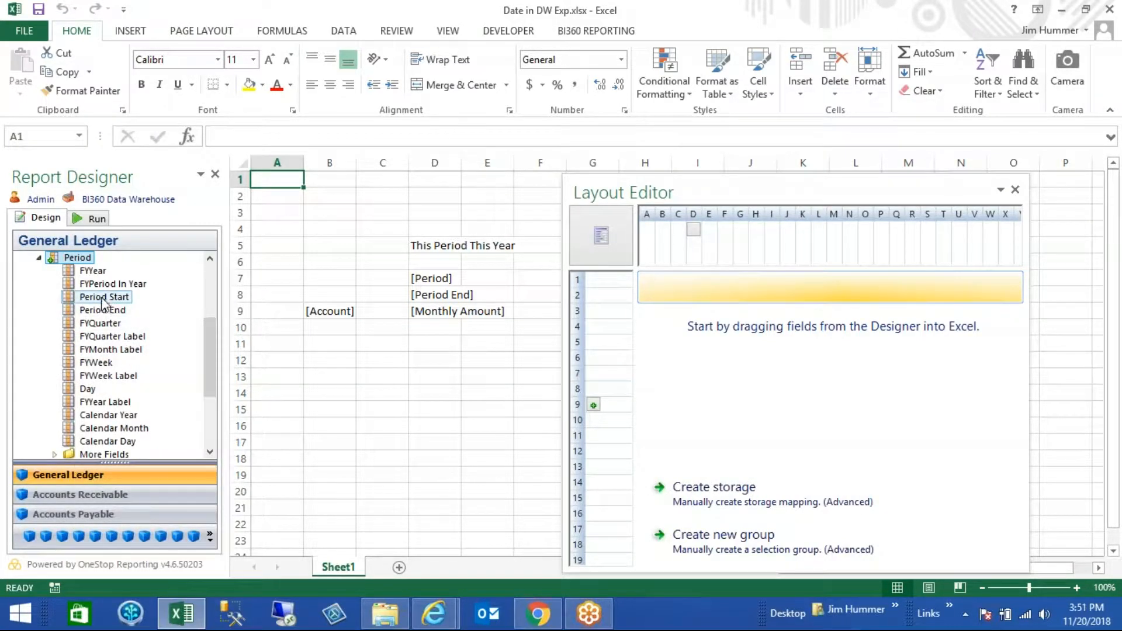
left_click_drag(103, 312, 290, 216)
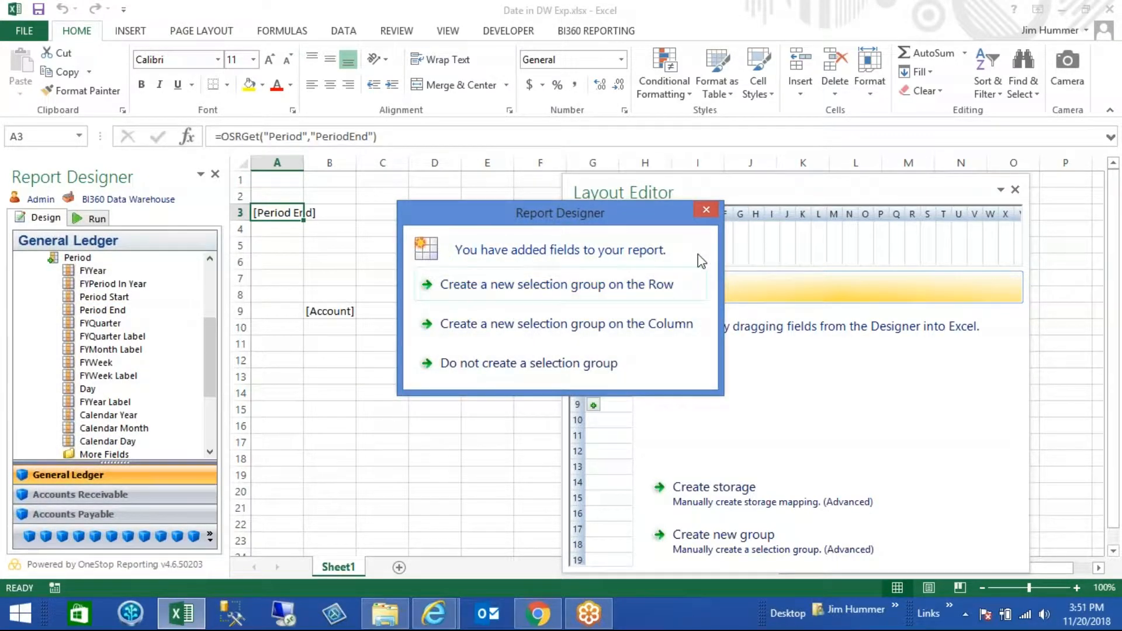
left_click(707, 210)
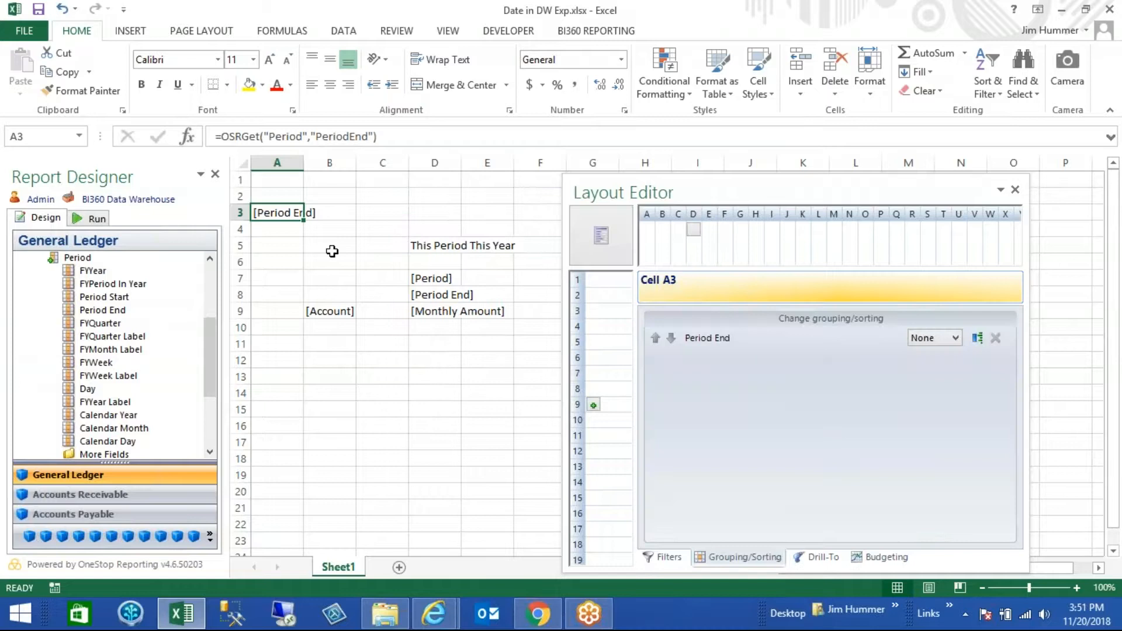
Run the report for period 201402, widen column A to read the date in A3, and return to the report design.
left_click(93, 218)
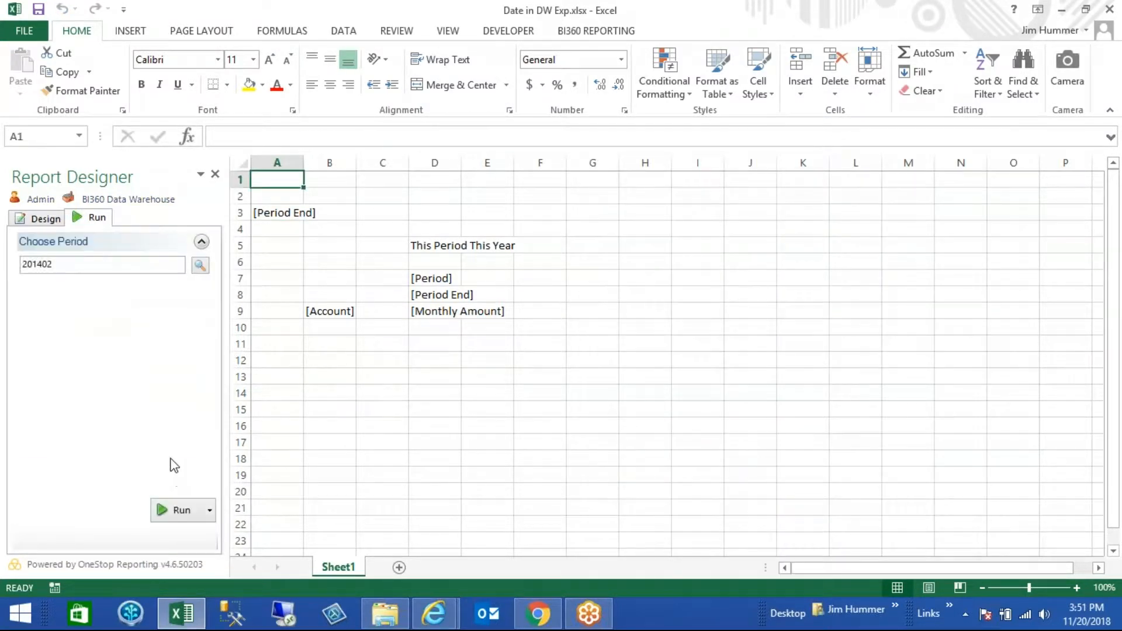
left_click(168, 510)
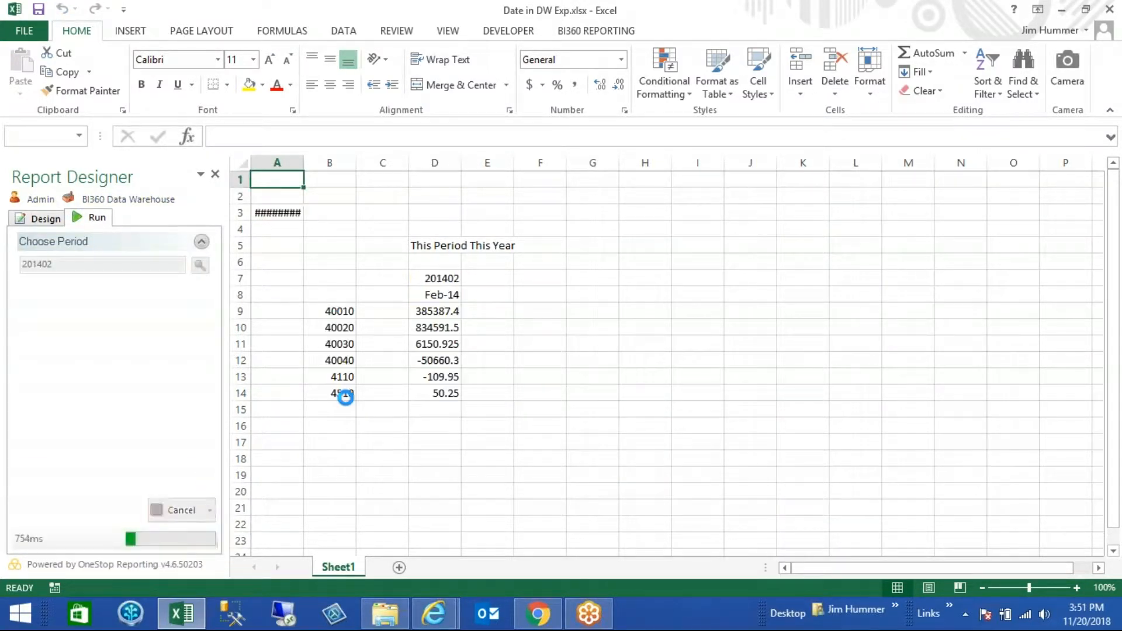
left_click_drag(303, 161, 322, 162)
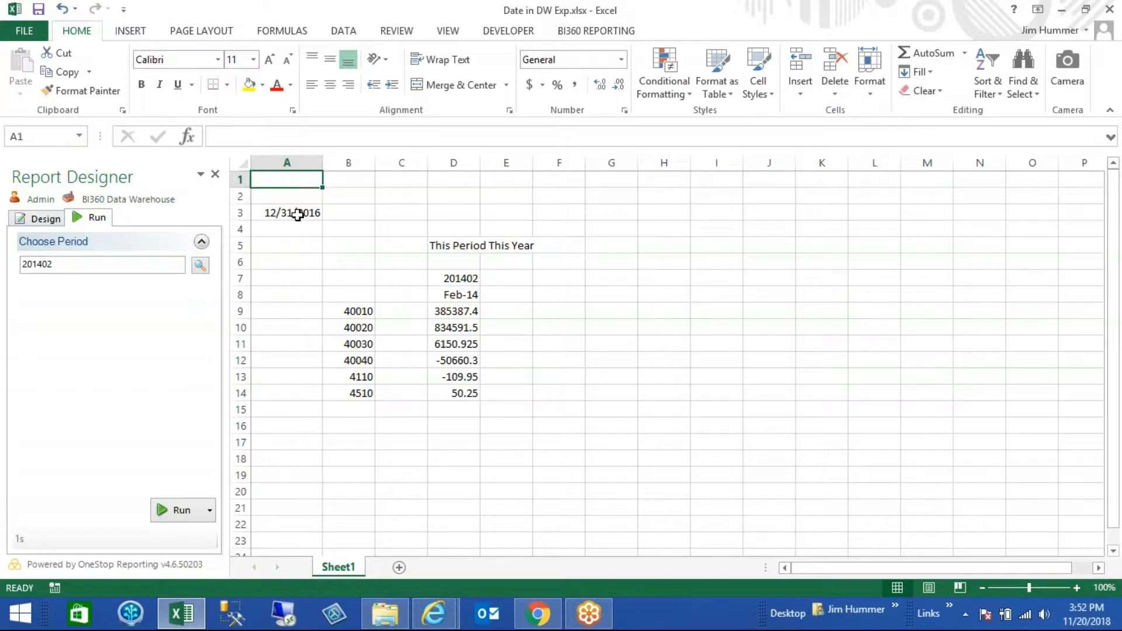
left_click(41, 221)
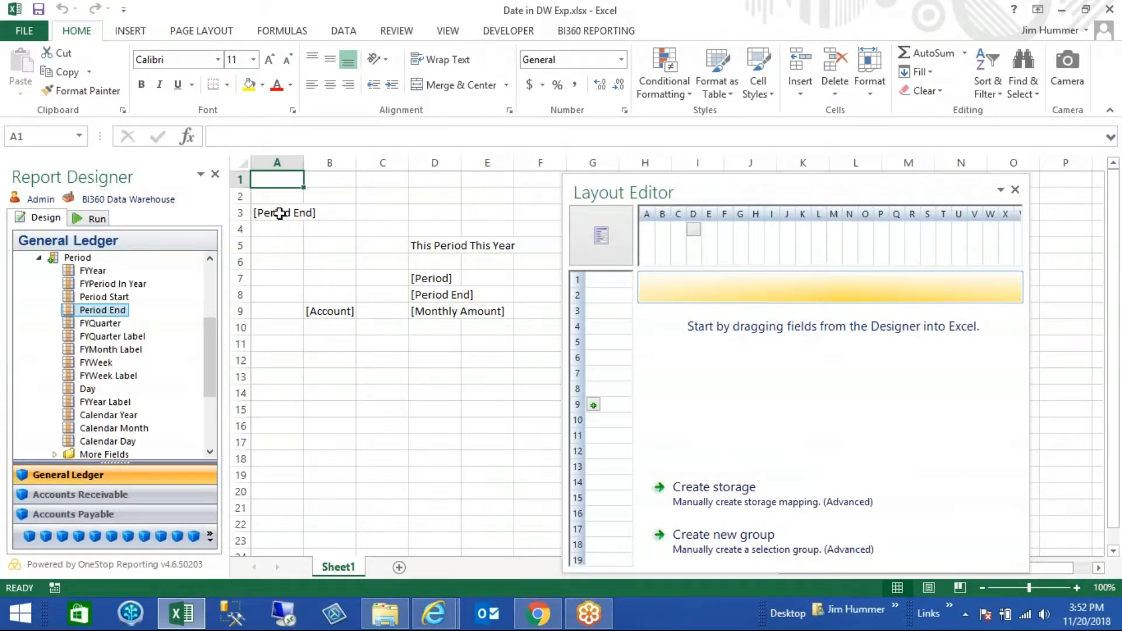
Filter the Period End field in cell A3 by the Period report parameter.
left_click(281, 212)
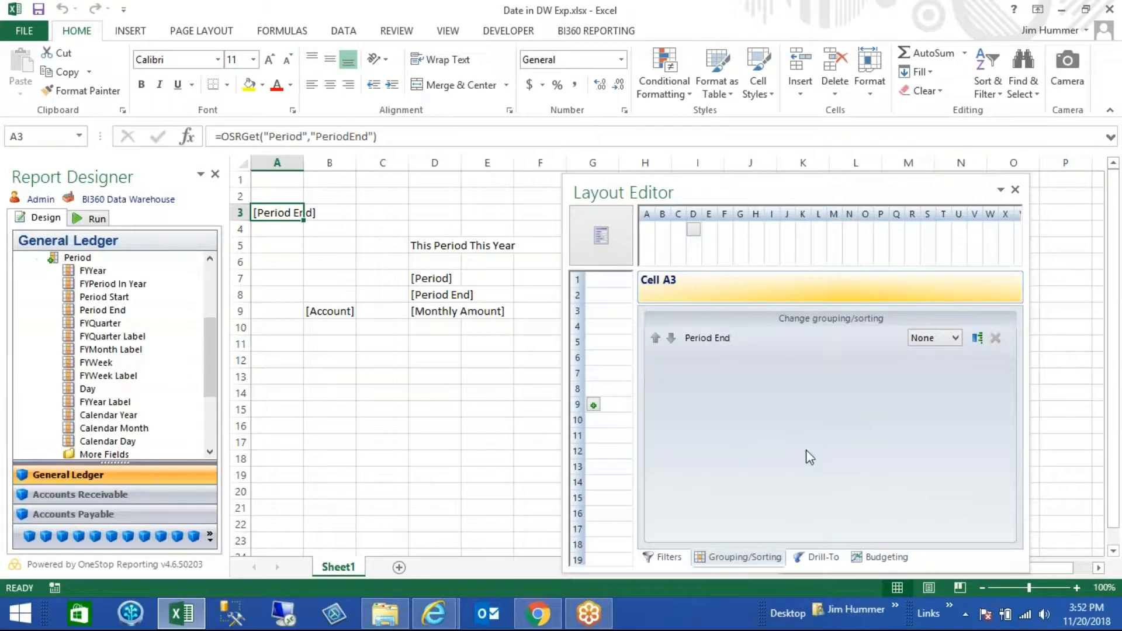
left_click(664, 558)
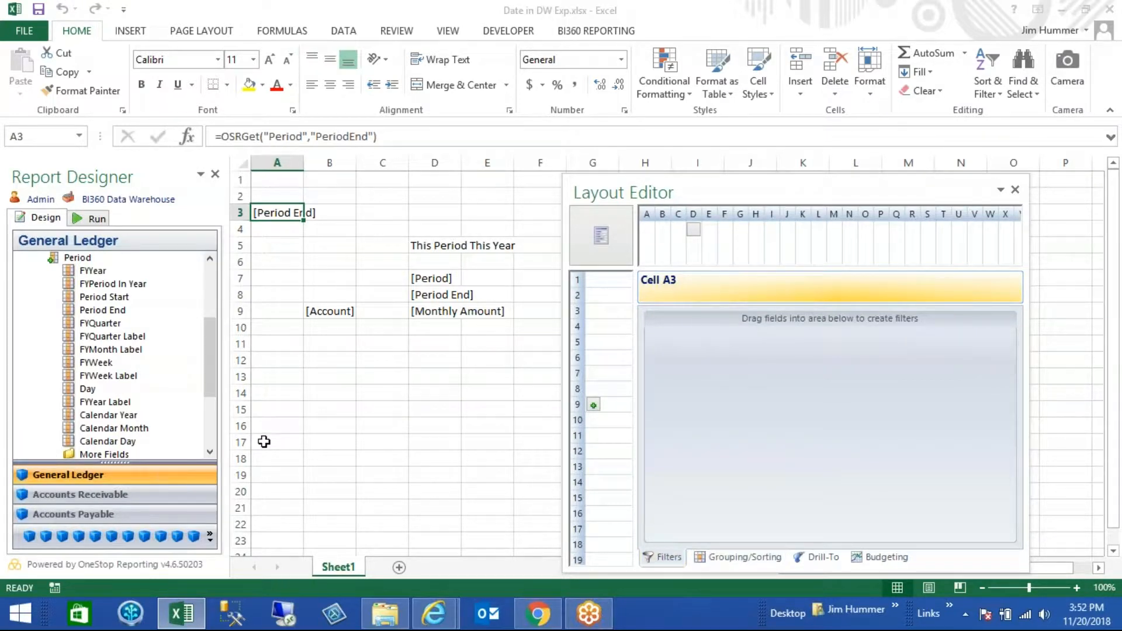
left_click(209, 536)
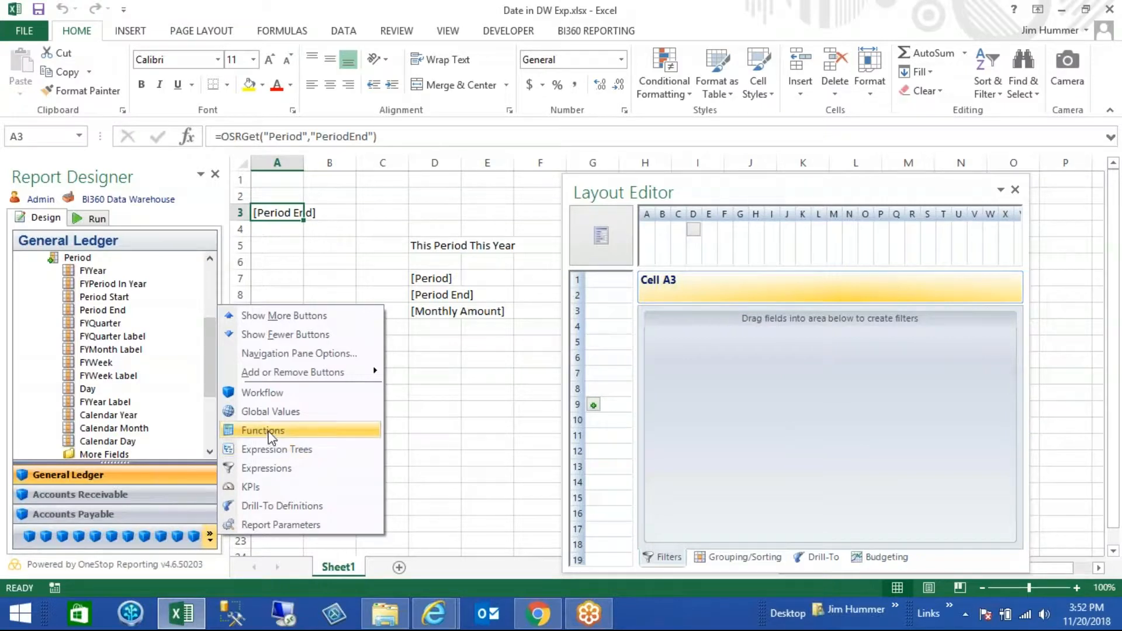
left_click(267, 524)
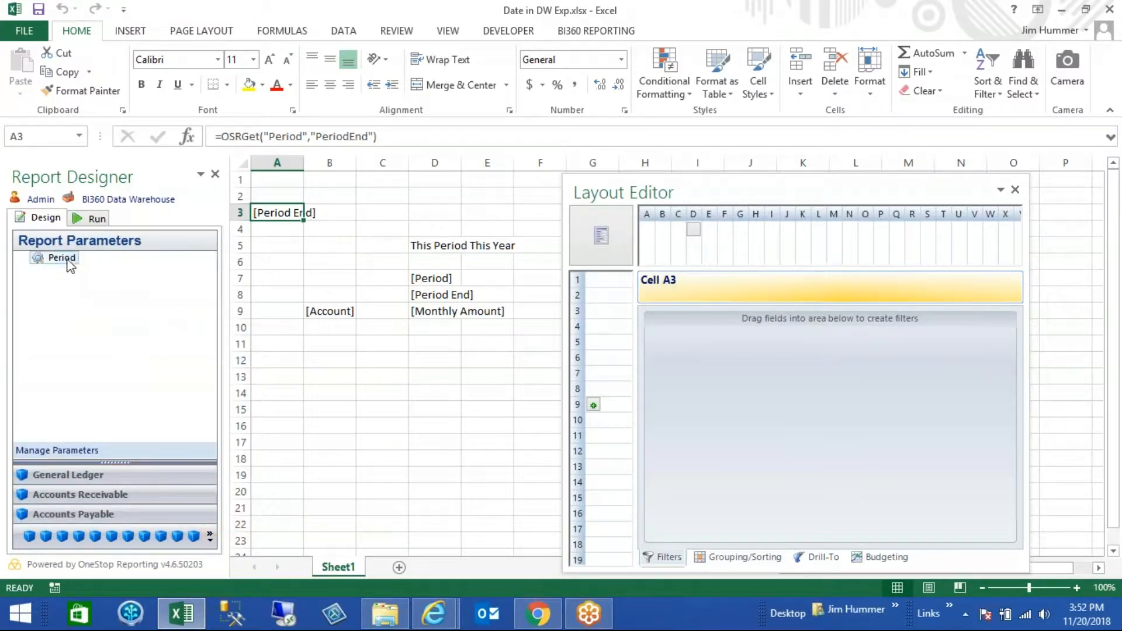
left_click_drag(68, 264, 734, 444)
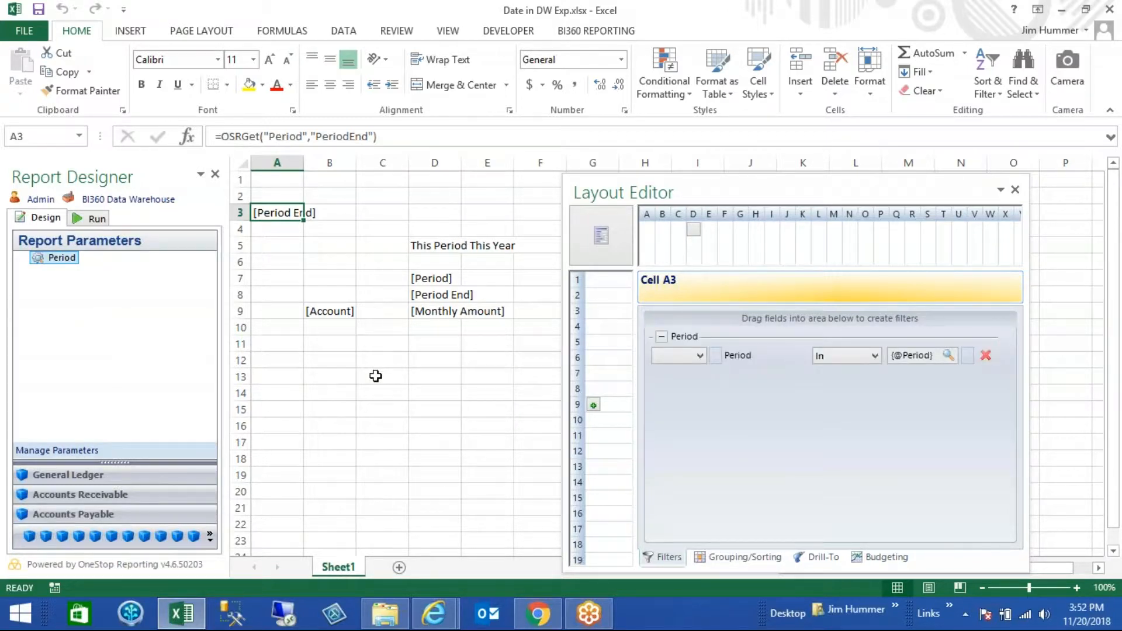
Run the report for periods 201402 and 201401, widening column A to check the A3 date each time, and return to the design.
left_click(93, 220)
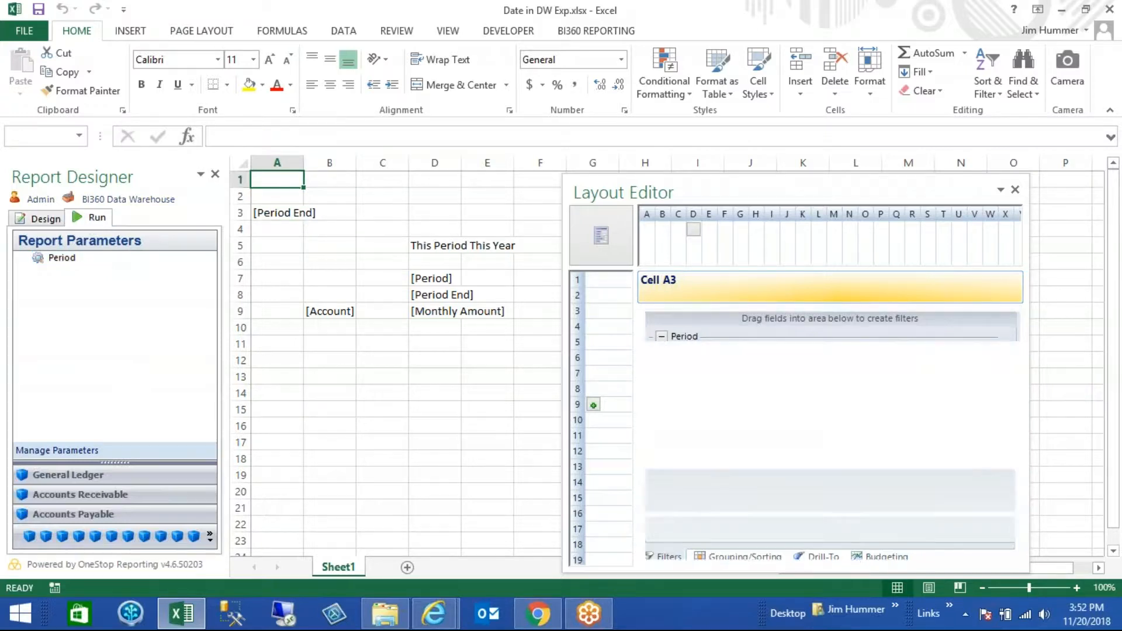
left_click(173, 510)
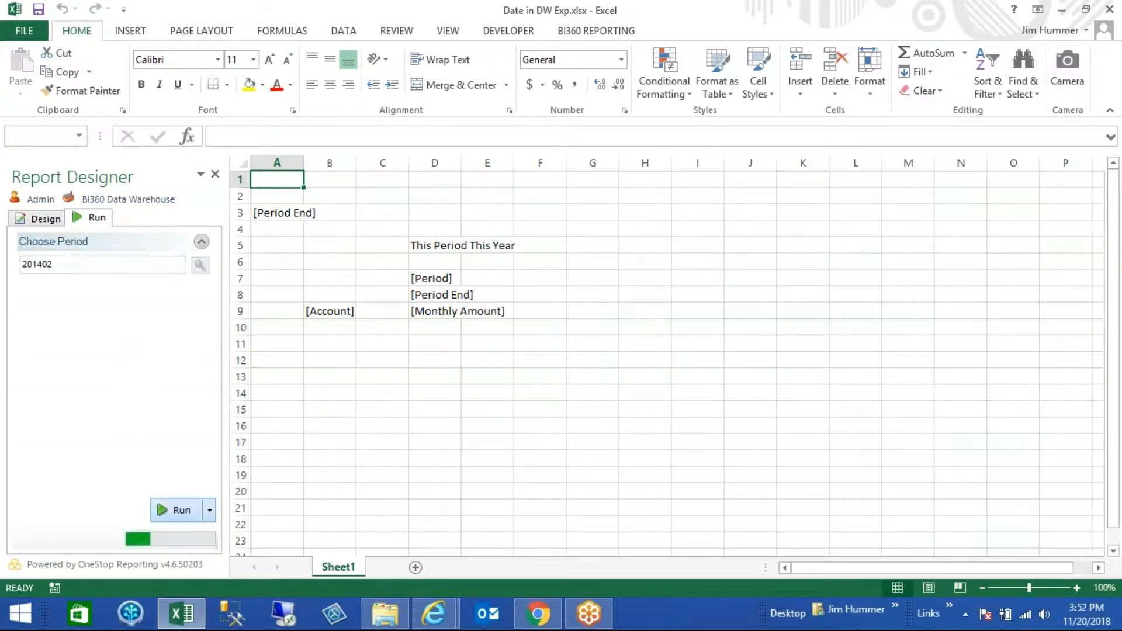
left_click_drag(304, 163, 316, 163)
left_click(70, 267)
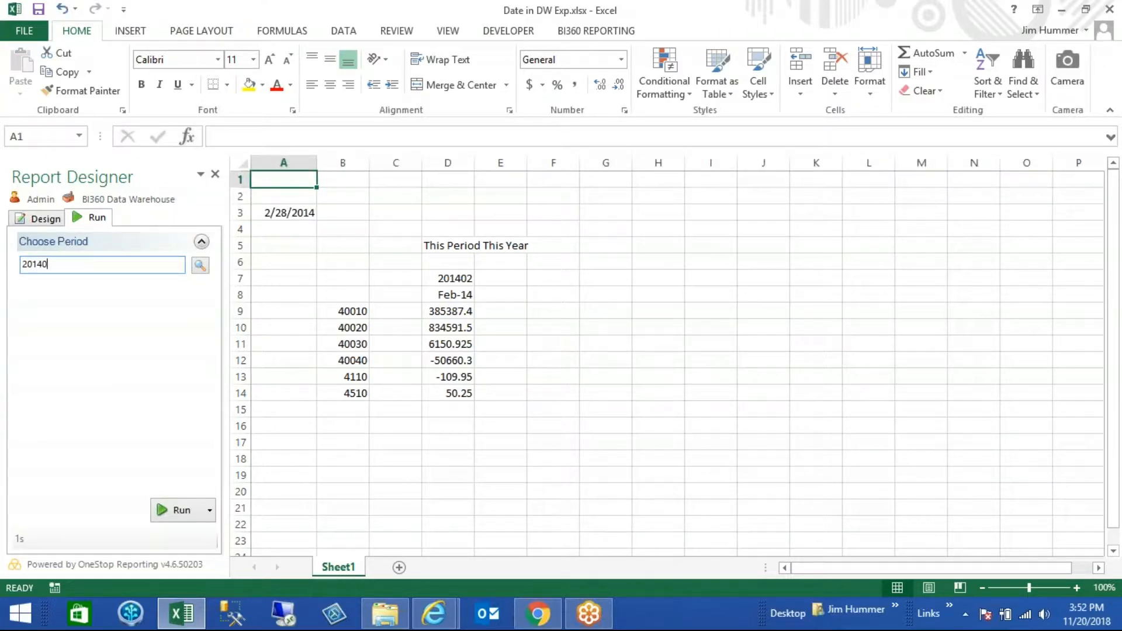
key("BackSpace")
type("1")
left_click(178, 512)
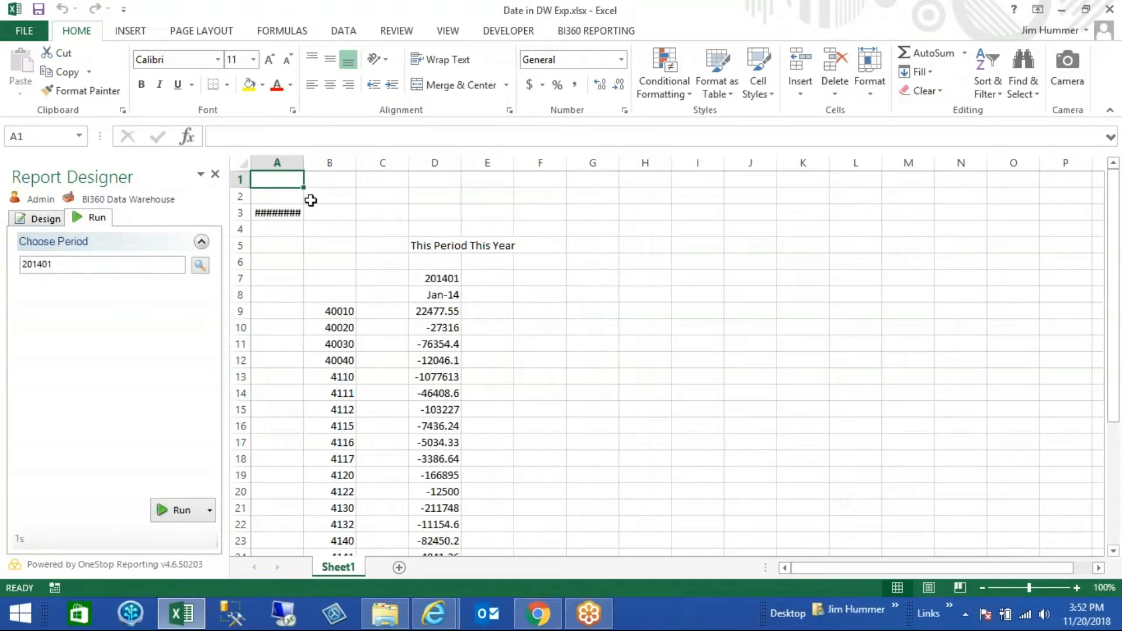
left_click_drag(304, 163, 314, 164)
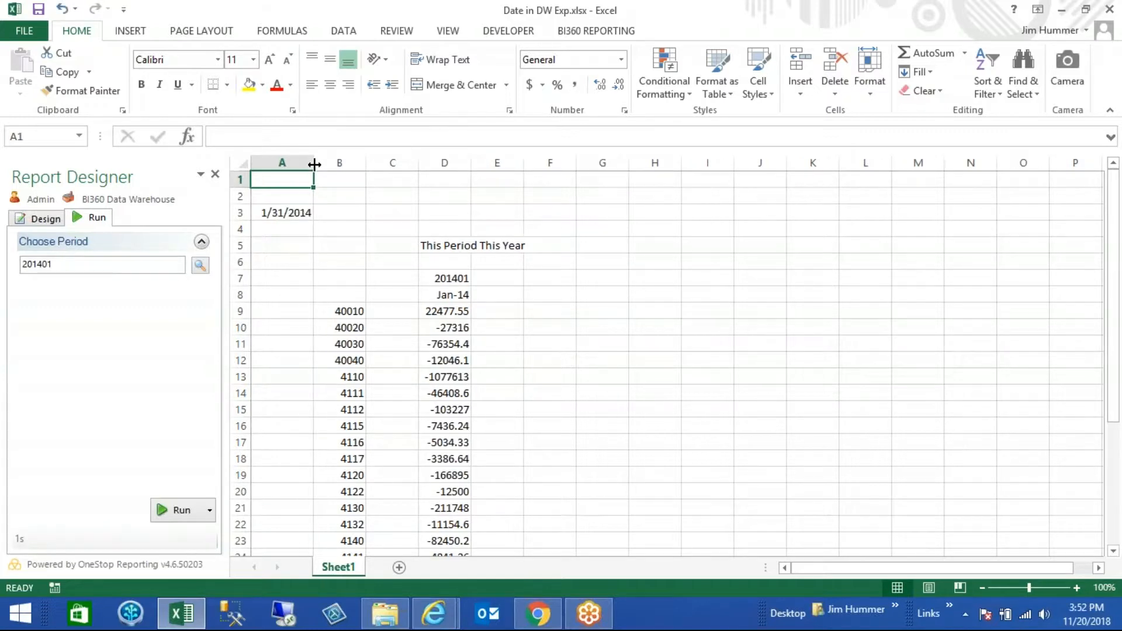
left_click(40, 221)
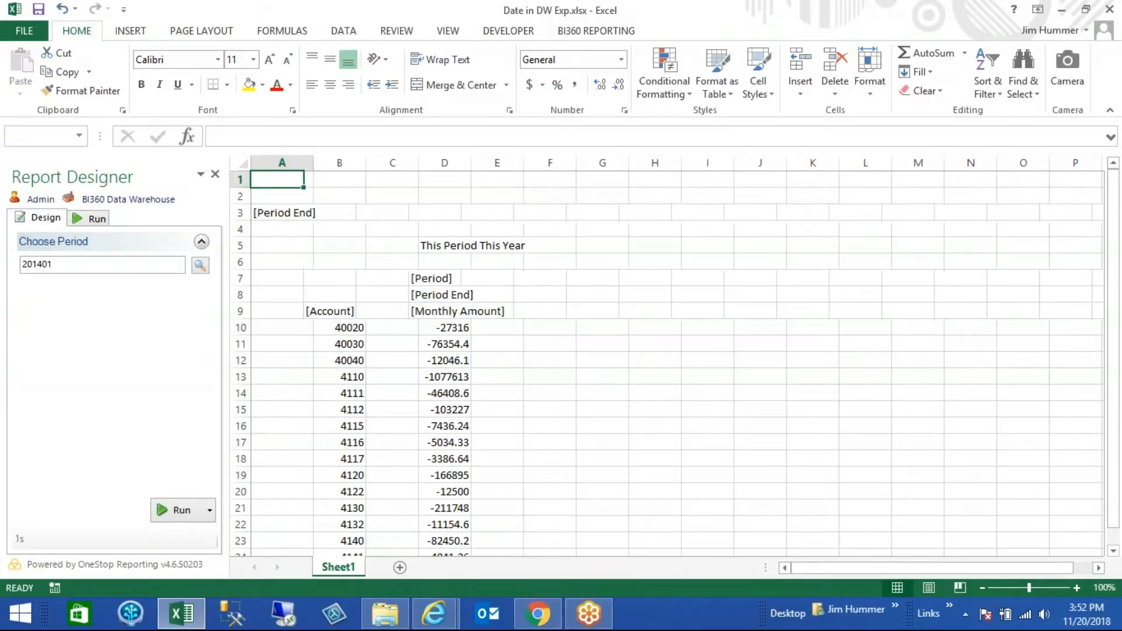
Merge and center cells A1 to E1 and enter the title text "Period as Of &C3".
left_click_drag(506, 182, 275, 181)
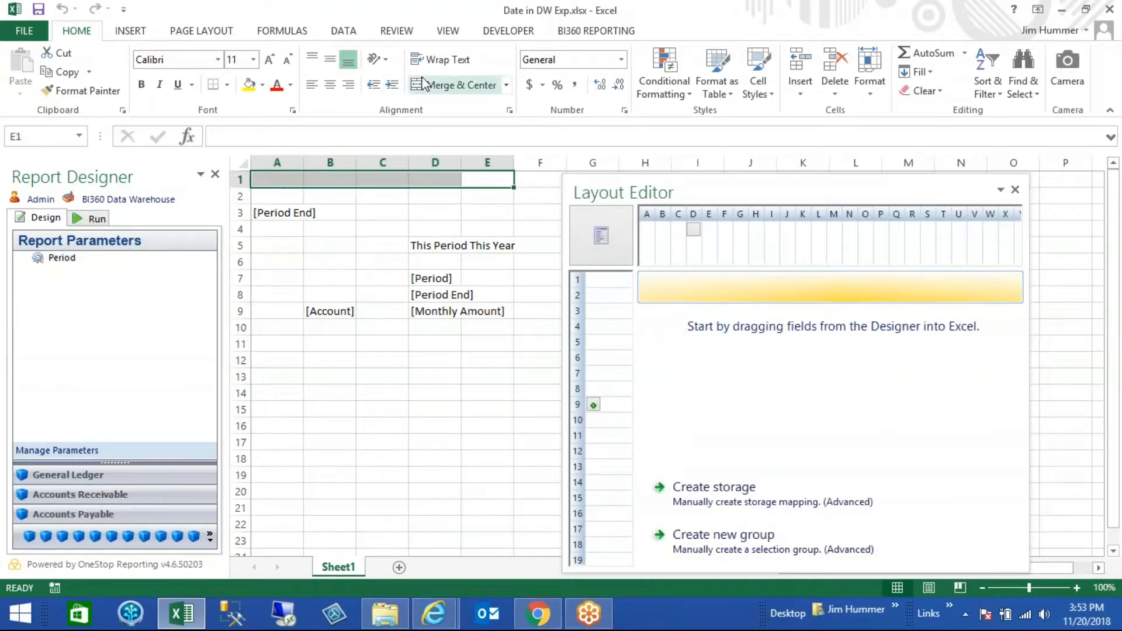
left_click(436, 86)
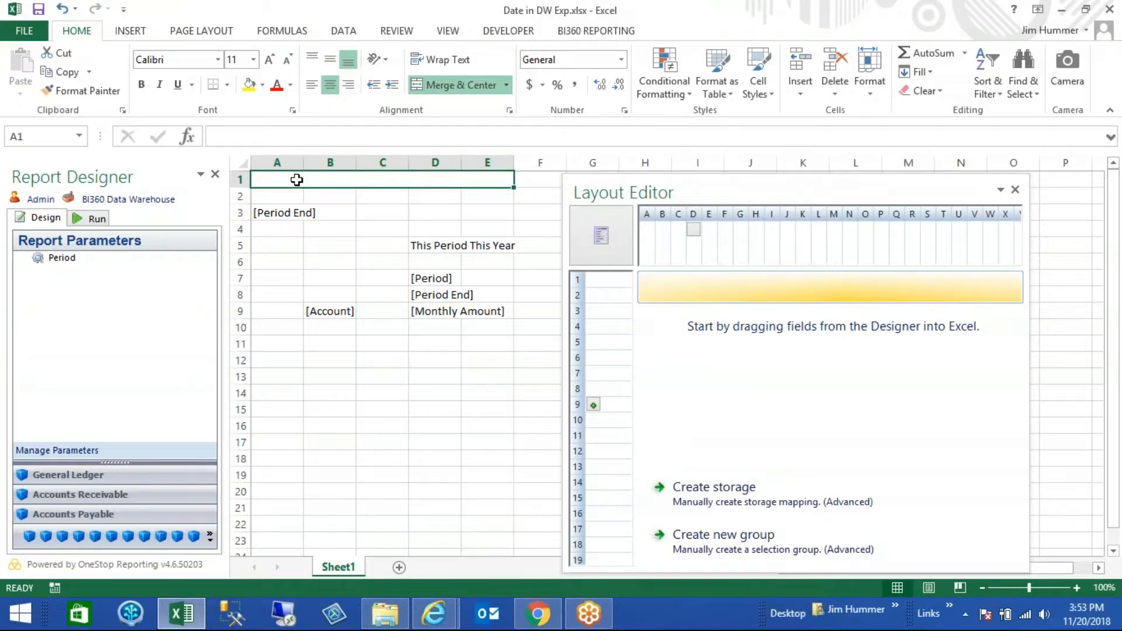
type("Period as Of")
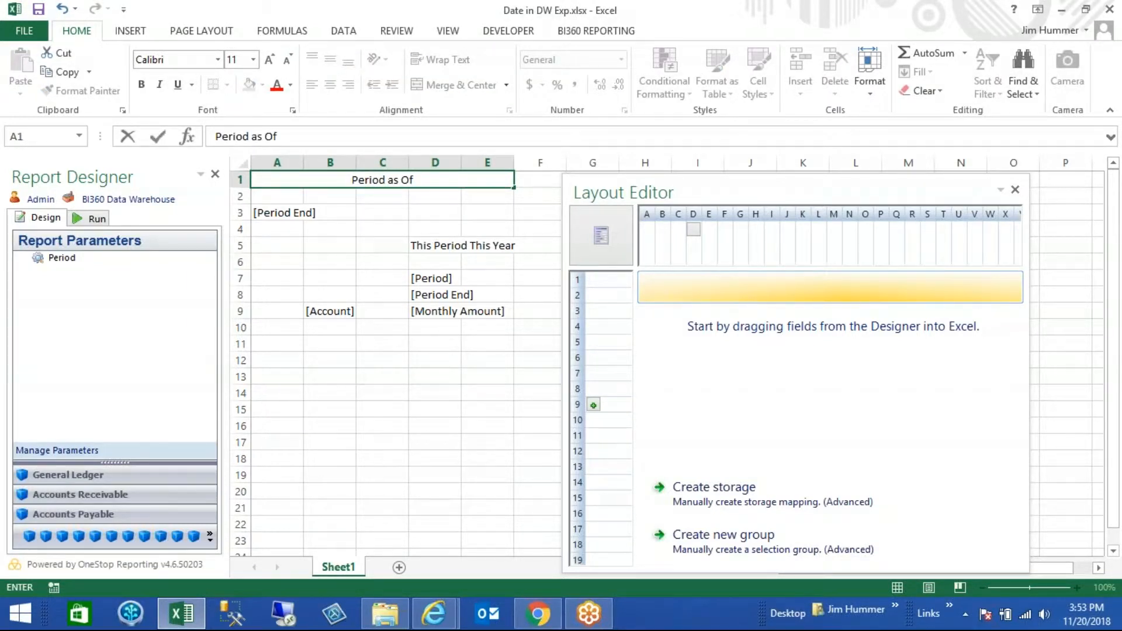
type(" &C3")
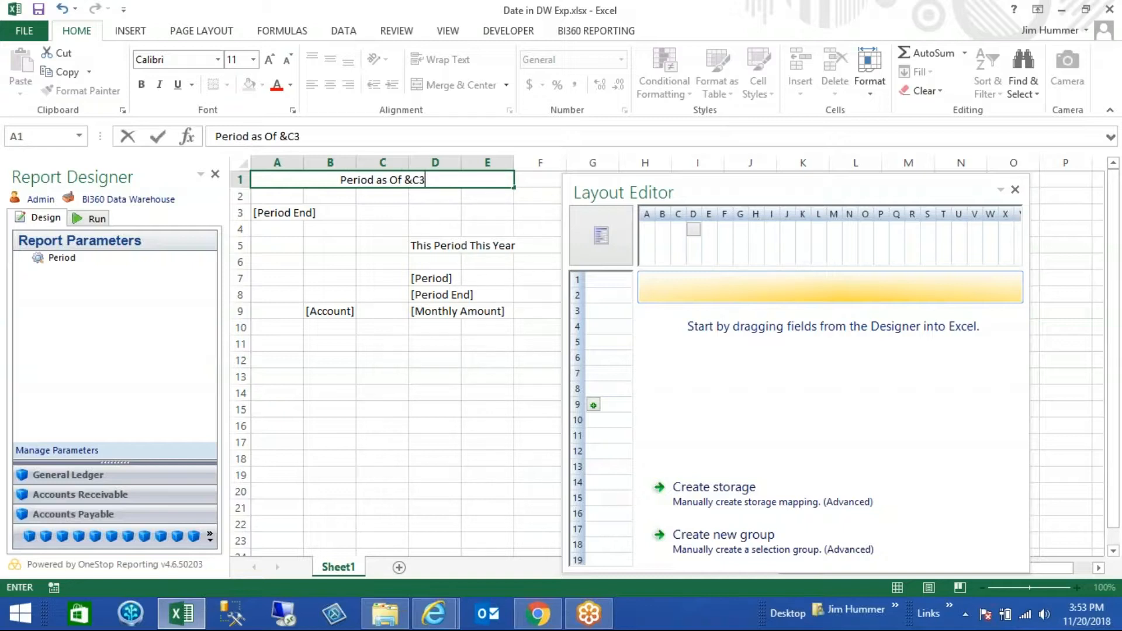
key("Return")
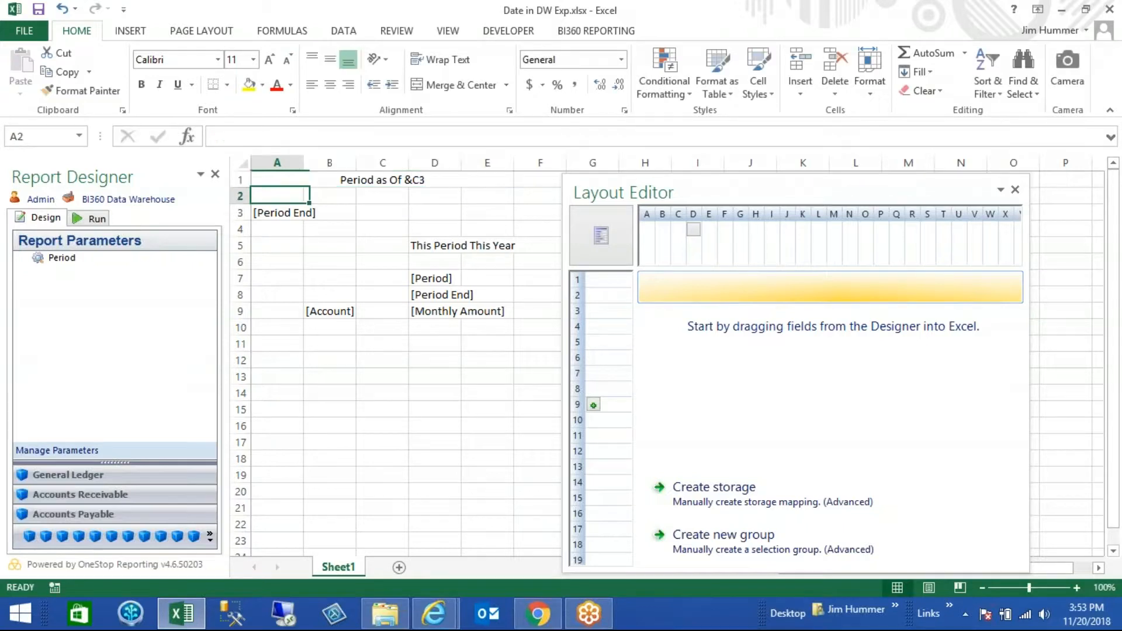
Turn the A1 title into the formula ="Period as Of" &A3 so that it references the Period End cell.
left_click(319, 180)
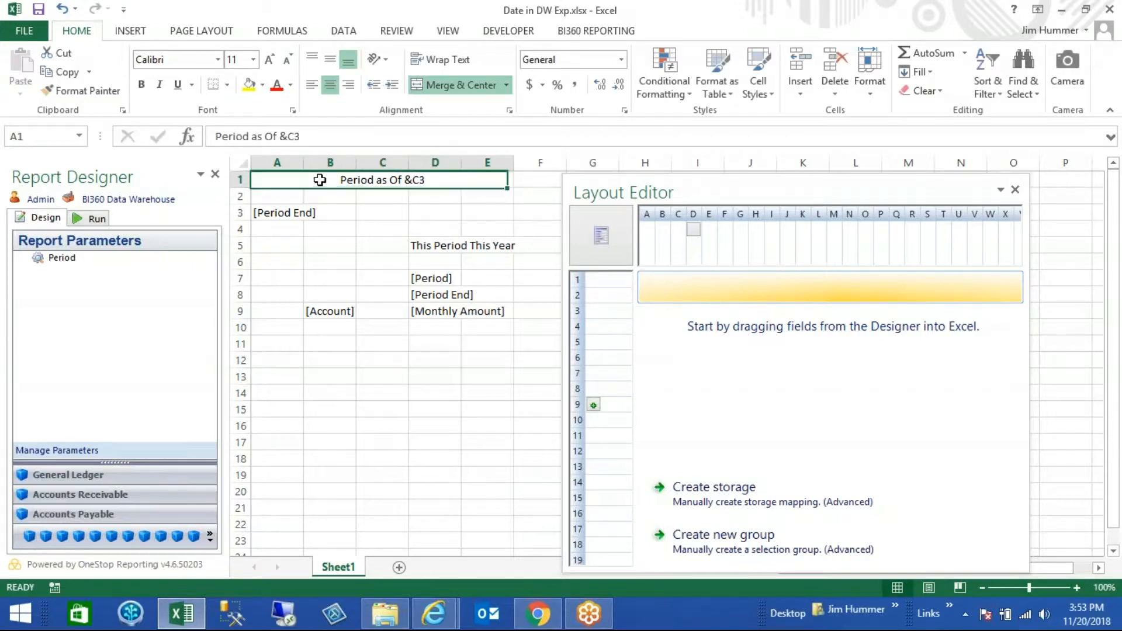
left_click(216, 136)
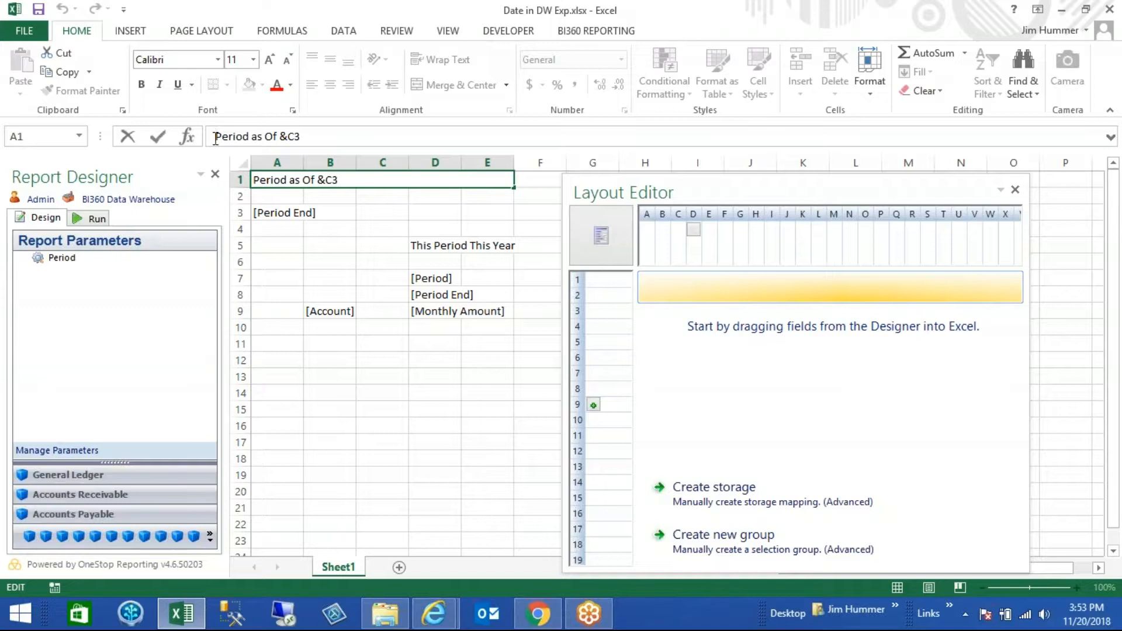
type("\"")
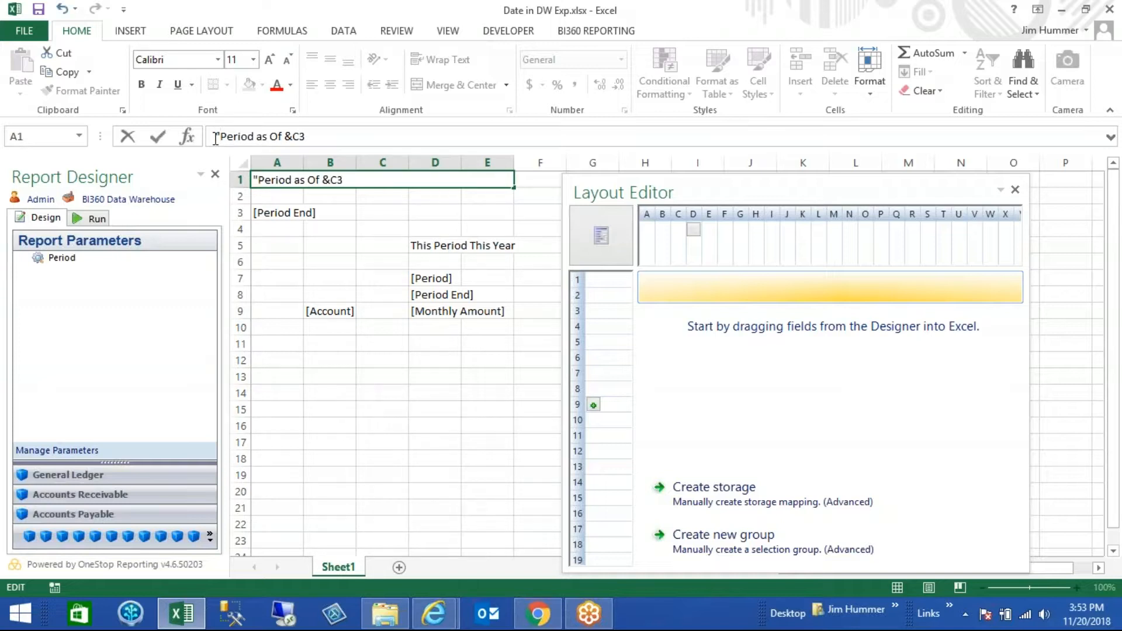
left_click(283, 136)
type("\"")
left_click(211, 137)
type("=")
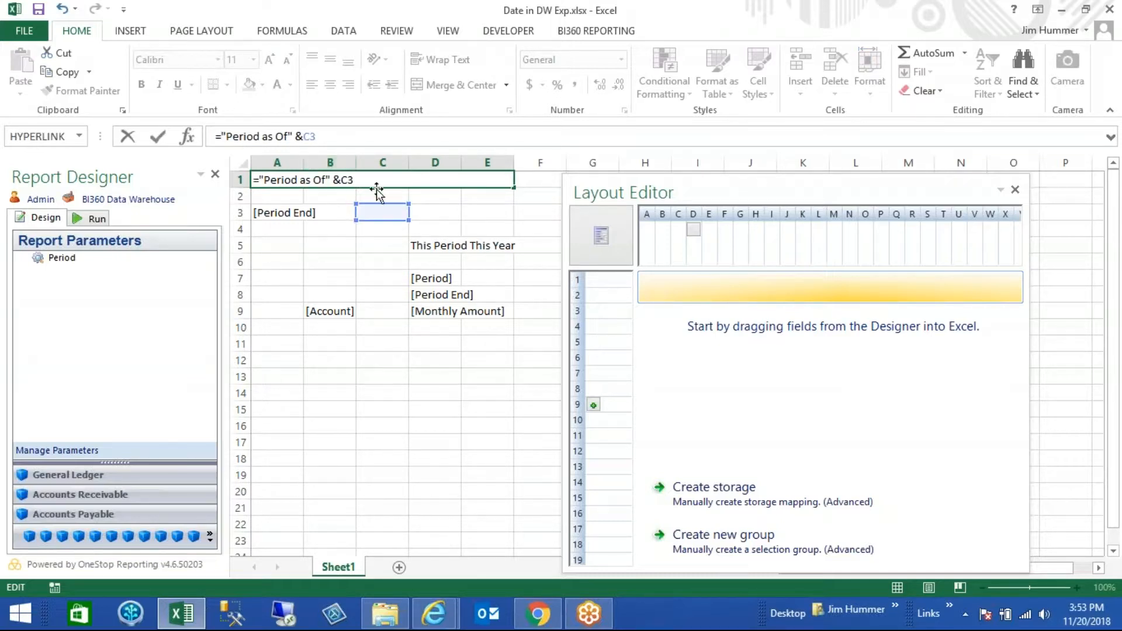
left_click(349, 180)
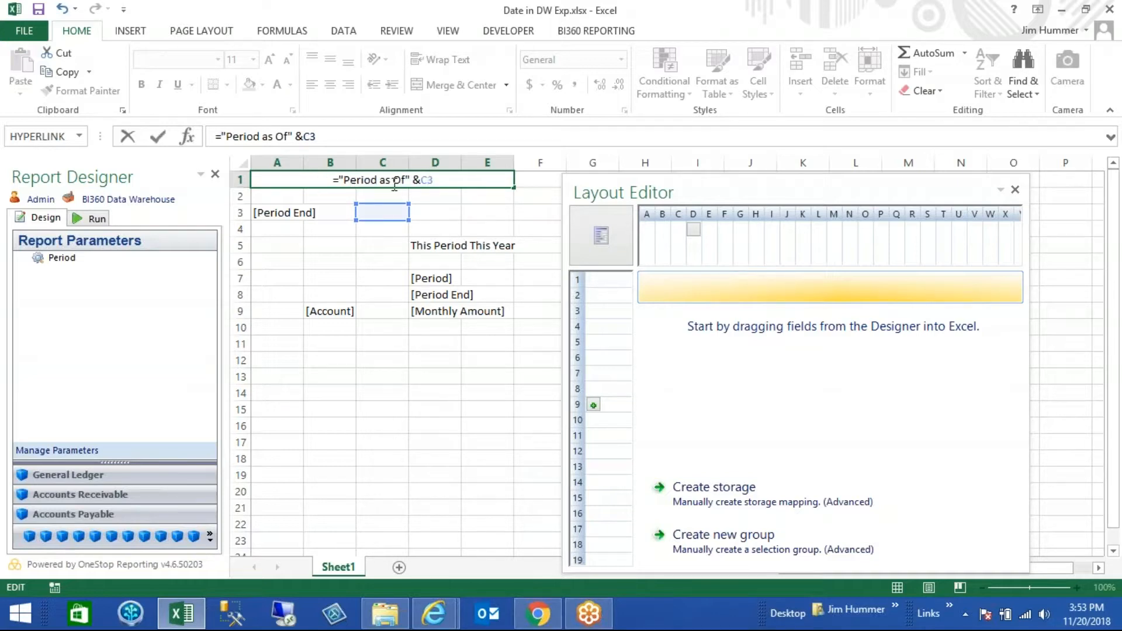
left_click_drag(422, 180, 435, 180)
type("A3")
key("Return")
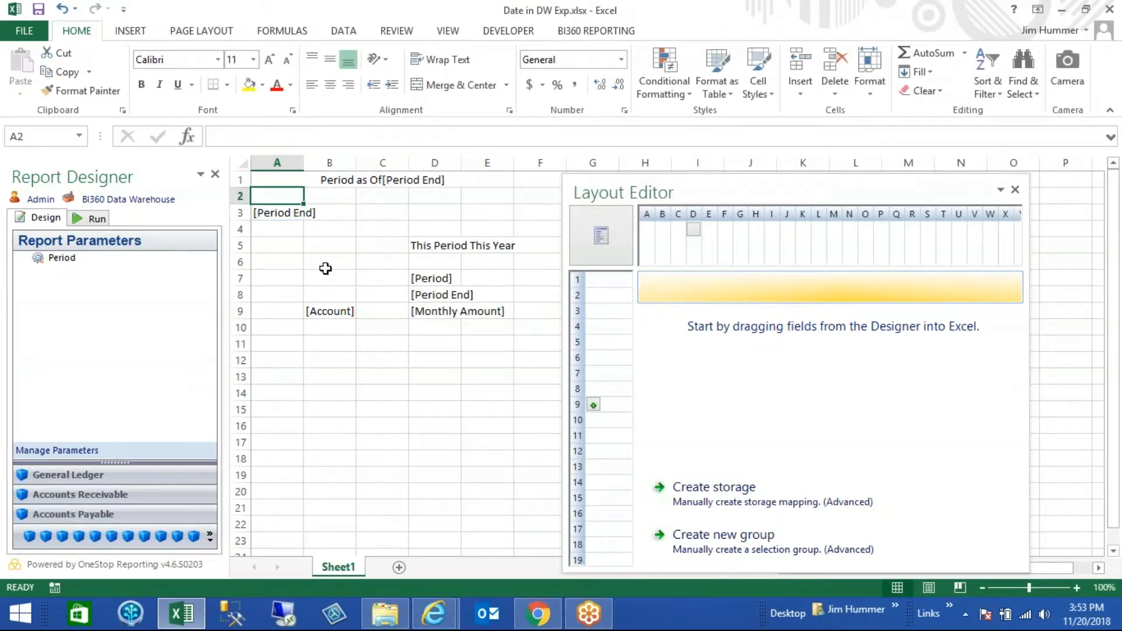
Run the report for period 201401 to check the title in row 1, and return to the report design.
left_click(85, 221)
left_click(169, 510)
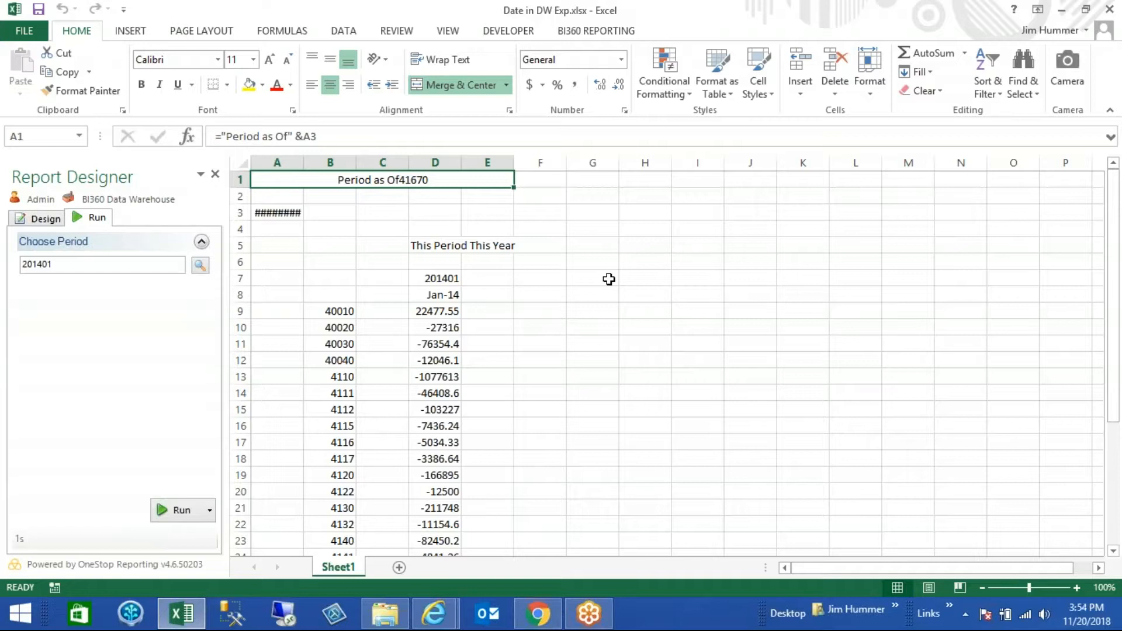
left_click(44, 219)
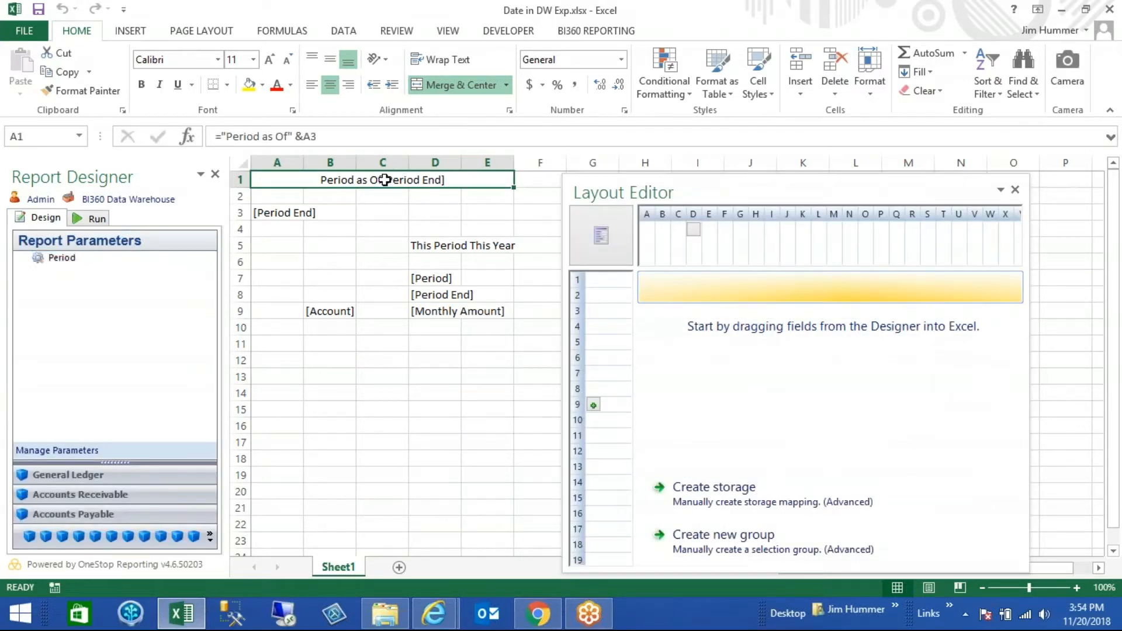
Wrap the A3 reference in the A1 title formula in a TEXT function with the format "mmm yyyy".
left_click(303, 137)
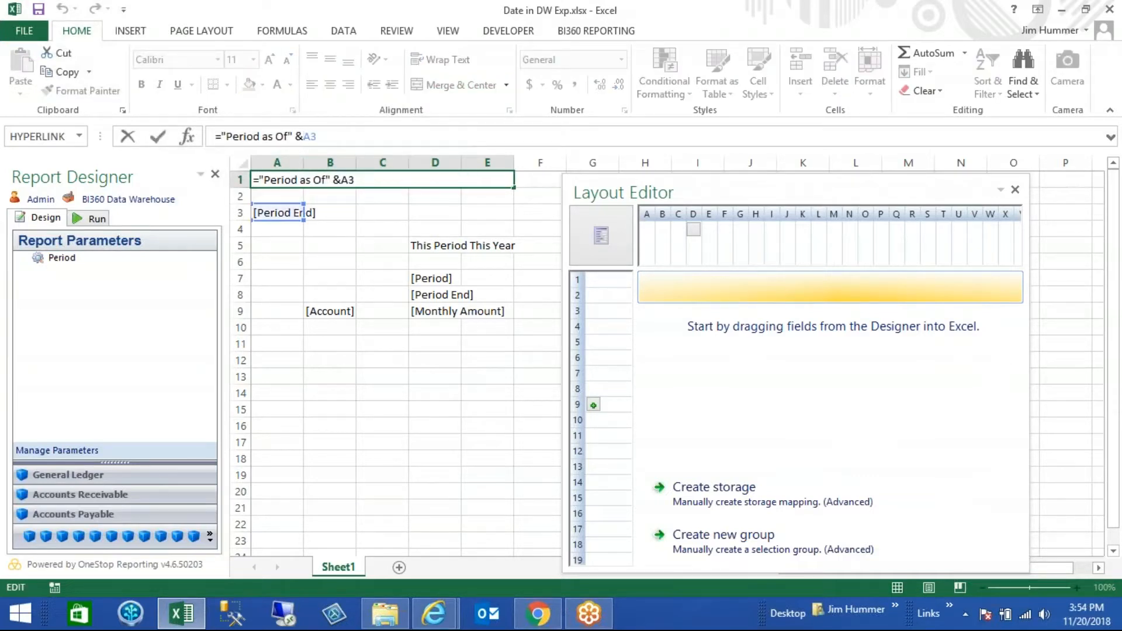
type("TEXT")
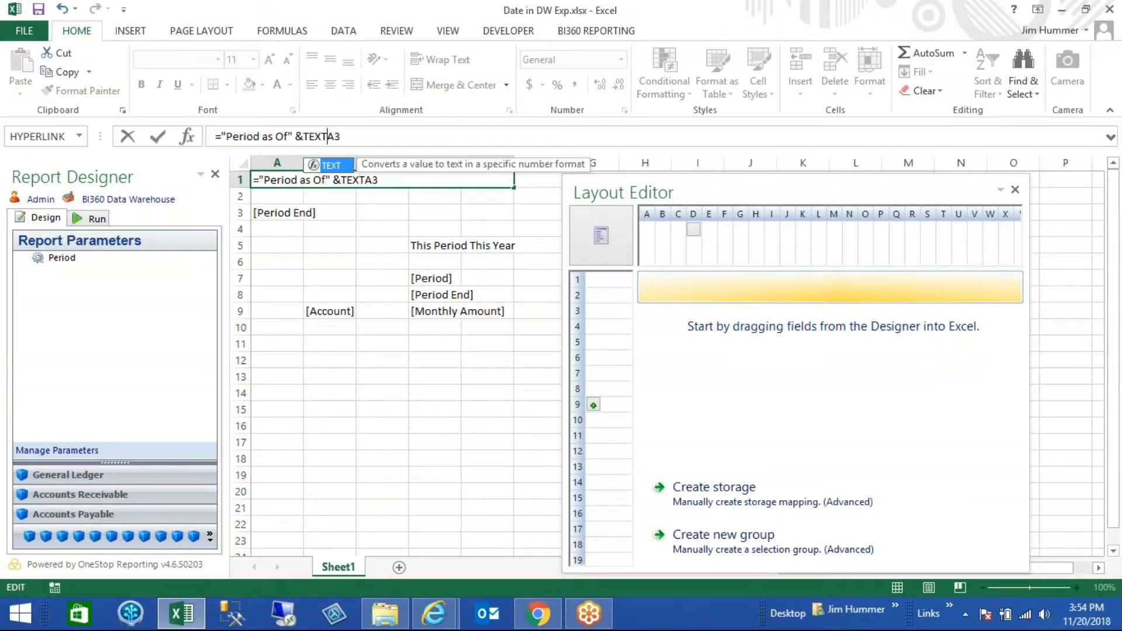
type("(A3")
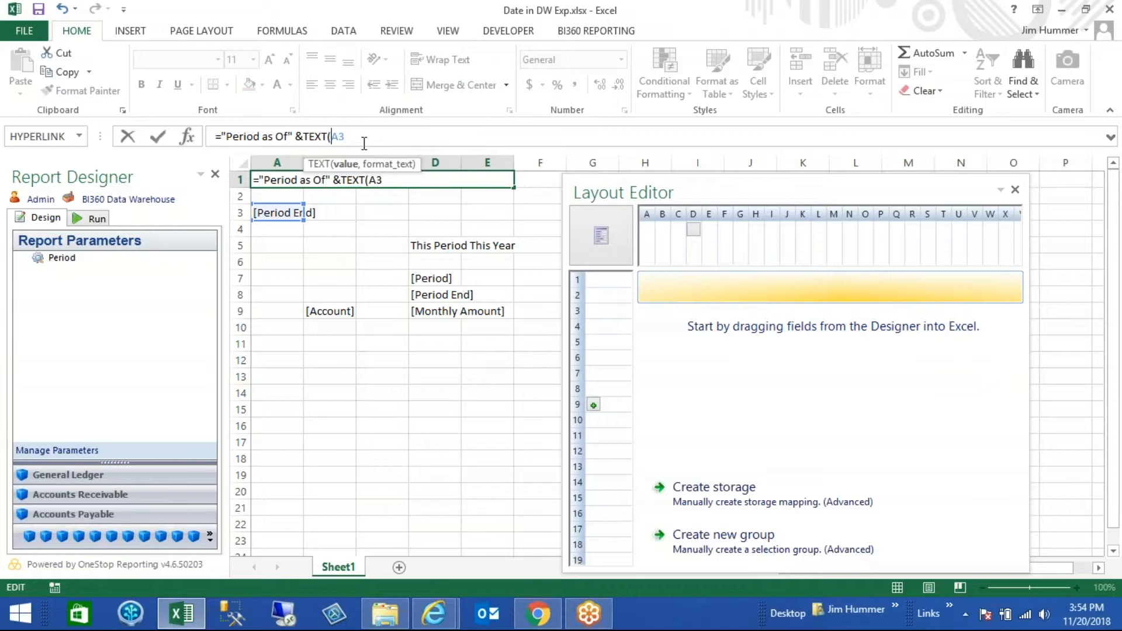
type(",\"mmm")
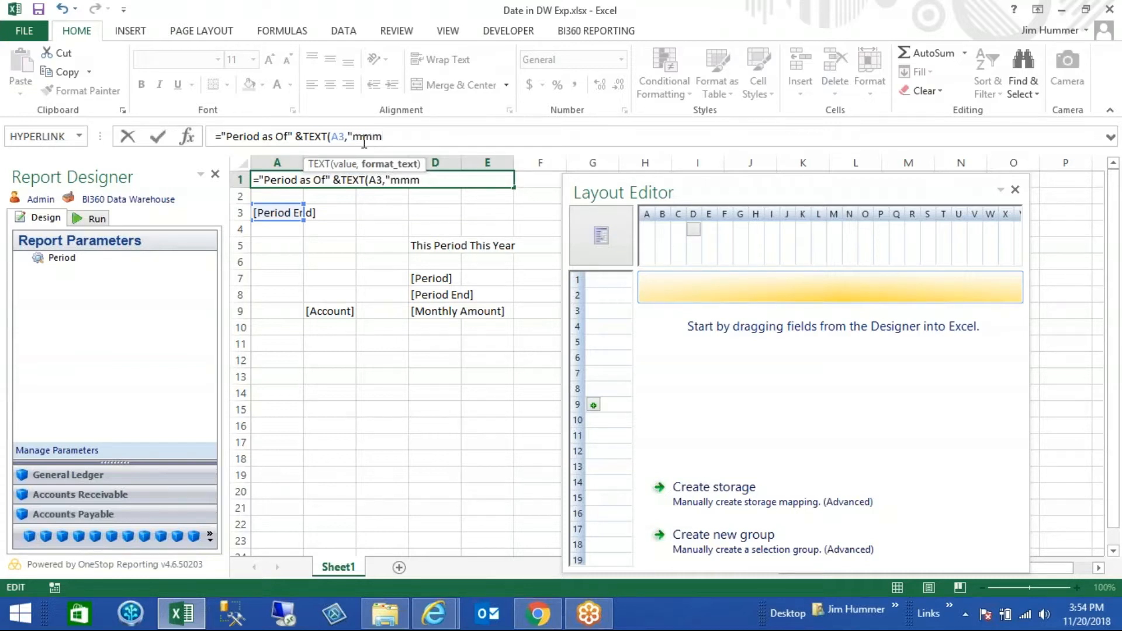
type(" yyyy\")")
key("Return")
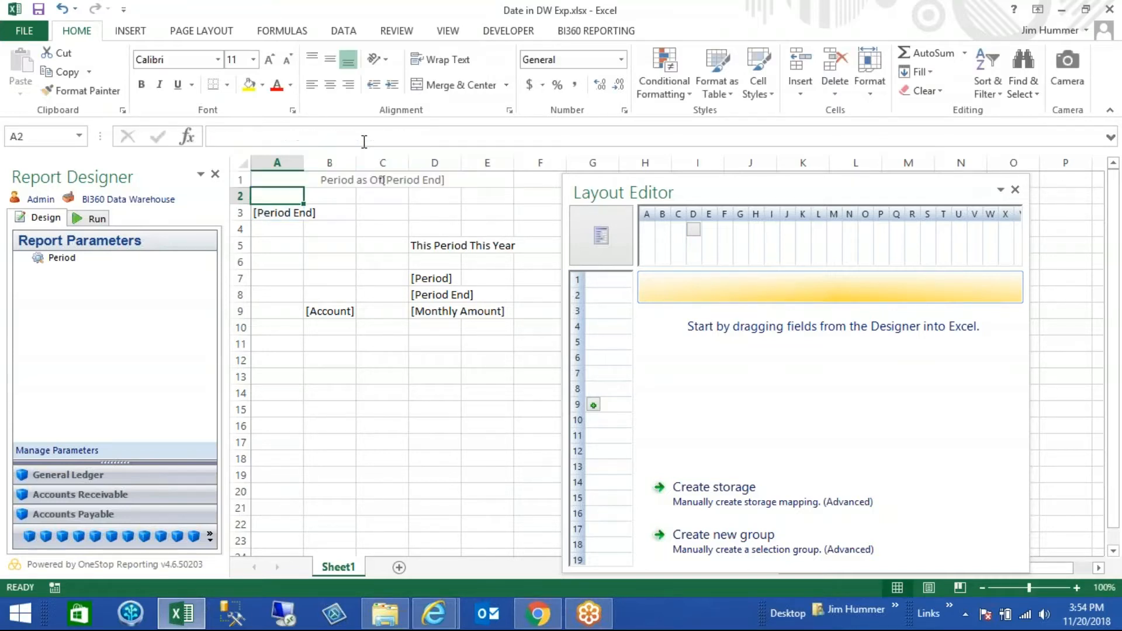
Add a space after "Period as Of" inside the A1 title formula's quotes and run the report for period 201401.
left_click(360, 179)
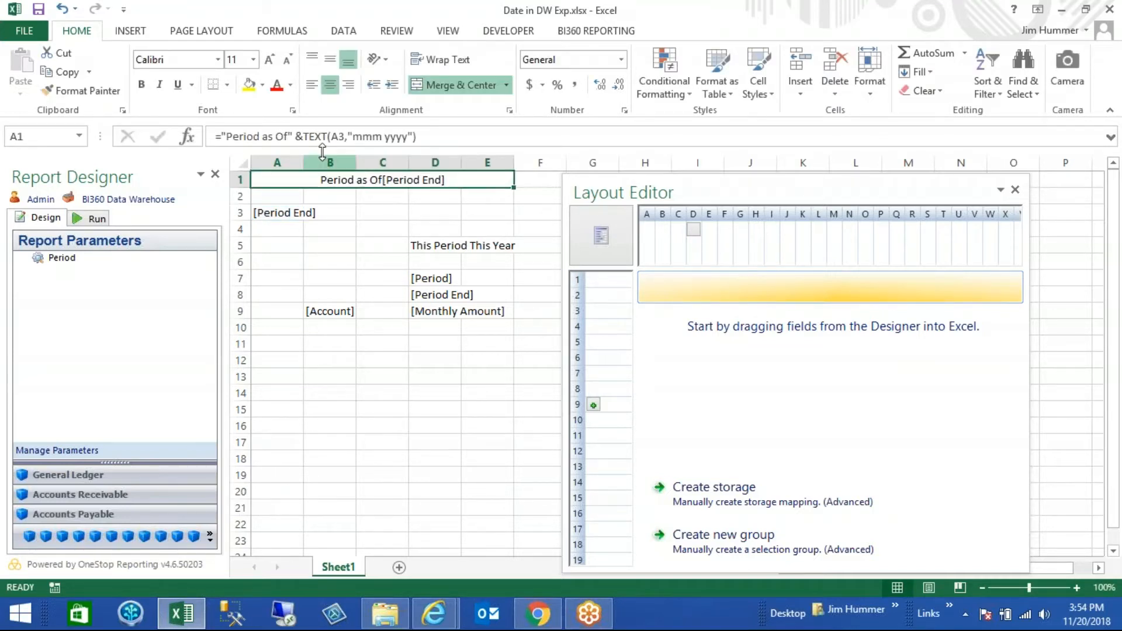
left_click(287, 137)
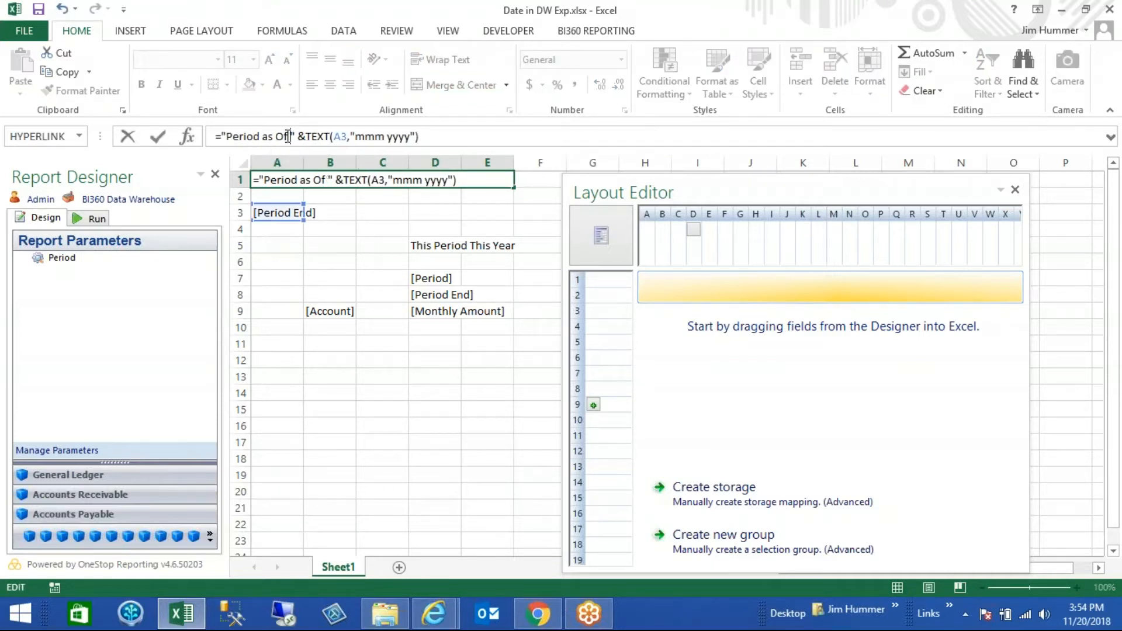
key("Return")
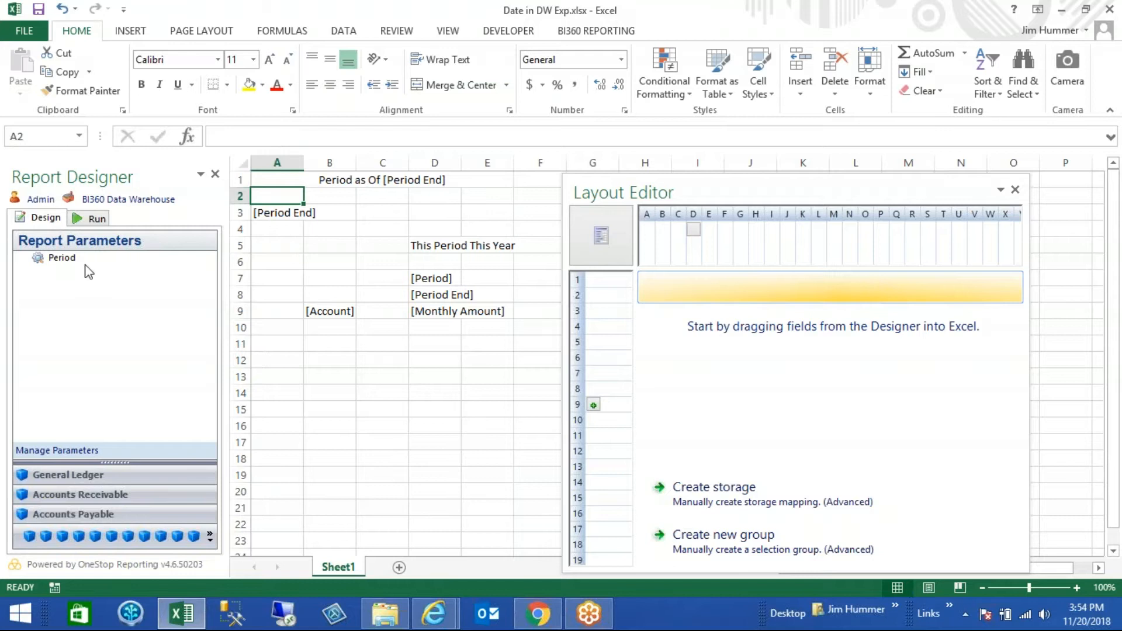
left_click(86, 221)
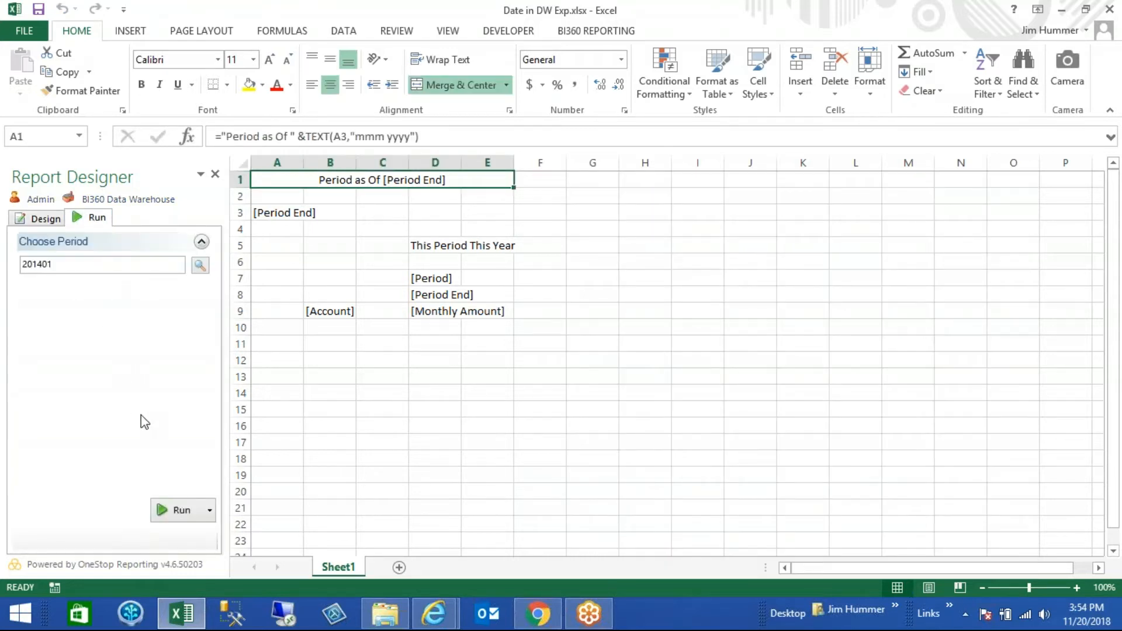
left_click(166, 507)
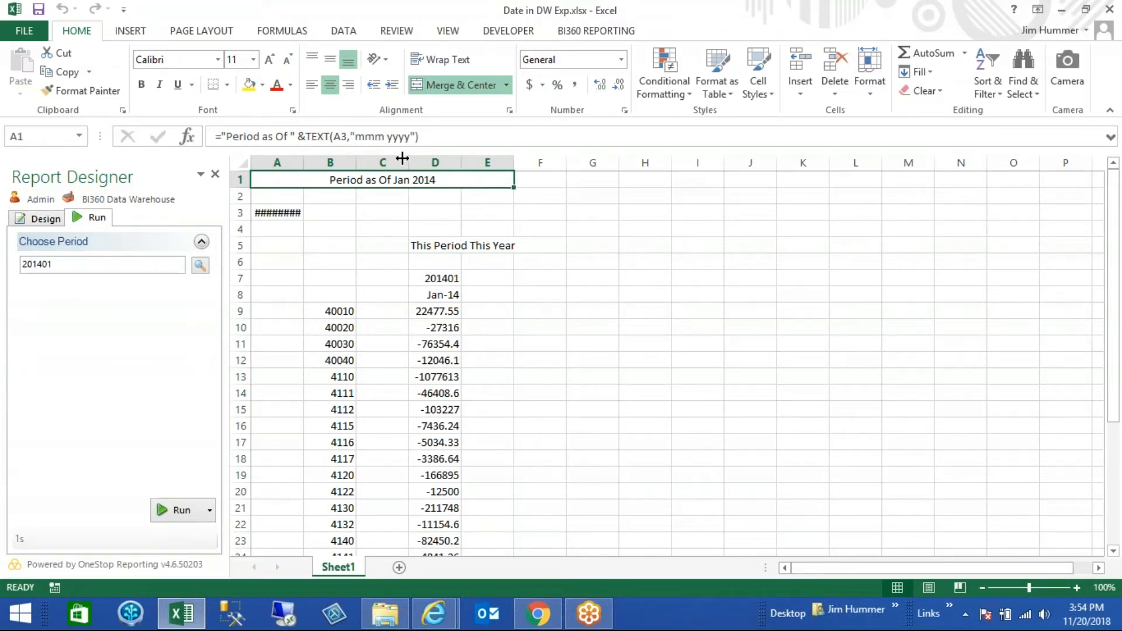
Change the date format in the A1 title formula of the generated report to "mm yy".
left_click(384, 137)
key("BackSpace")
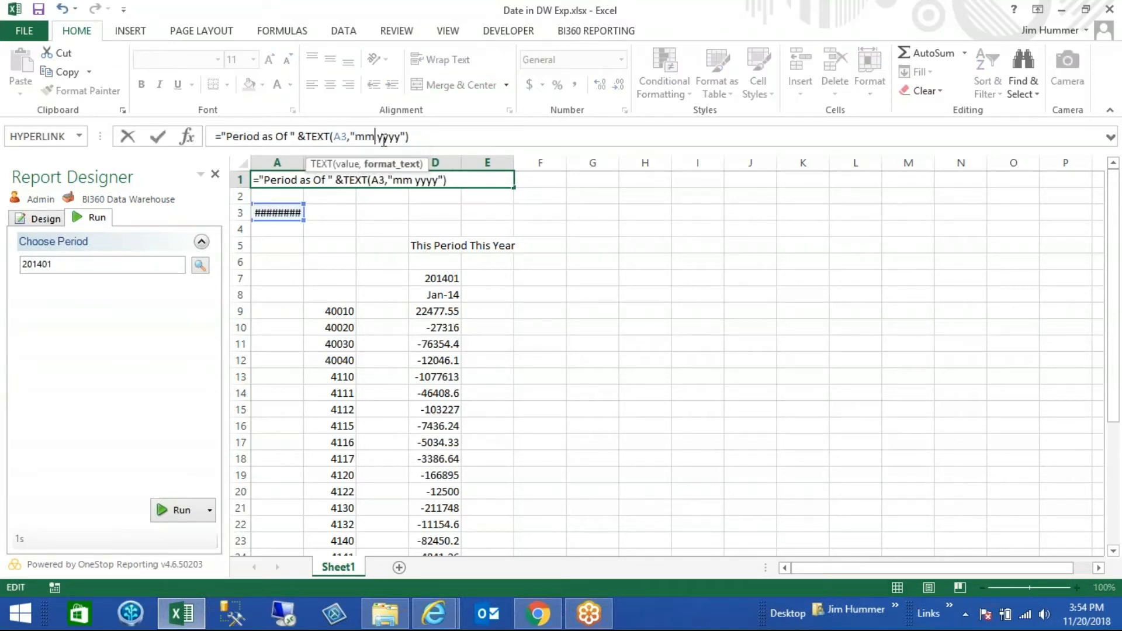
left_click(403, 138)
key("BackSpace")
key("BackSpace")
key("Return")
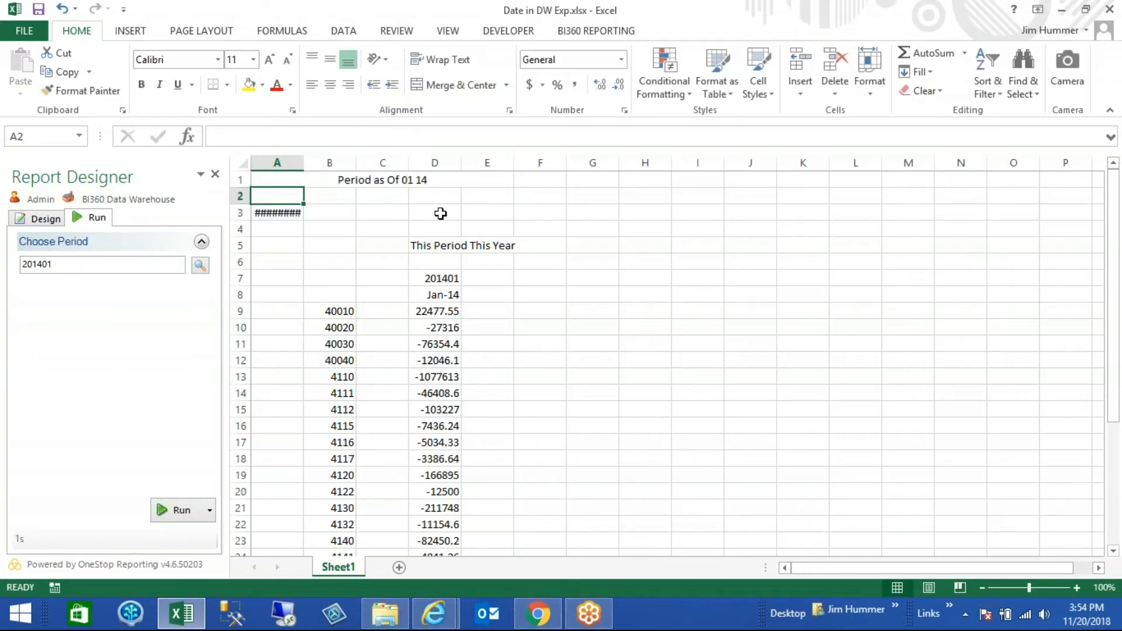
Set the date format in the A1 title formula to "mmmm yy" so that the month is spelled out in full.
left_click(404, 184)
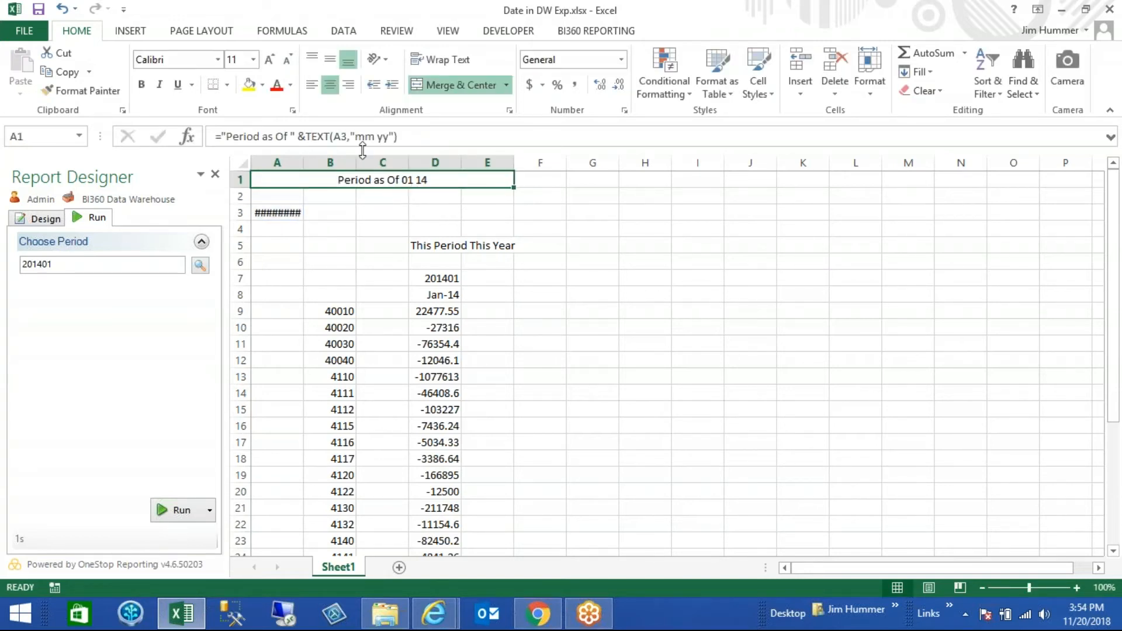
left_click(376, 137)
type("mm")
key("Return")
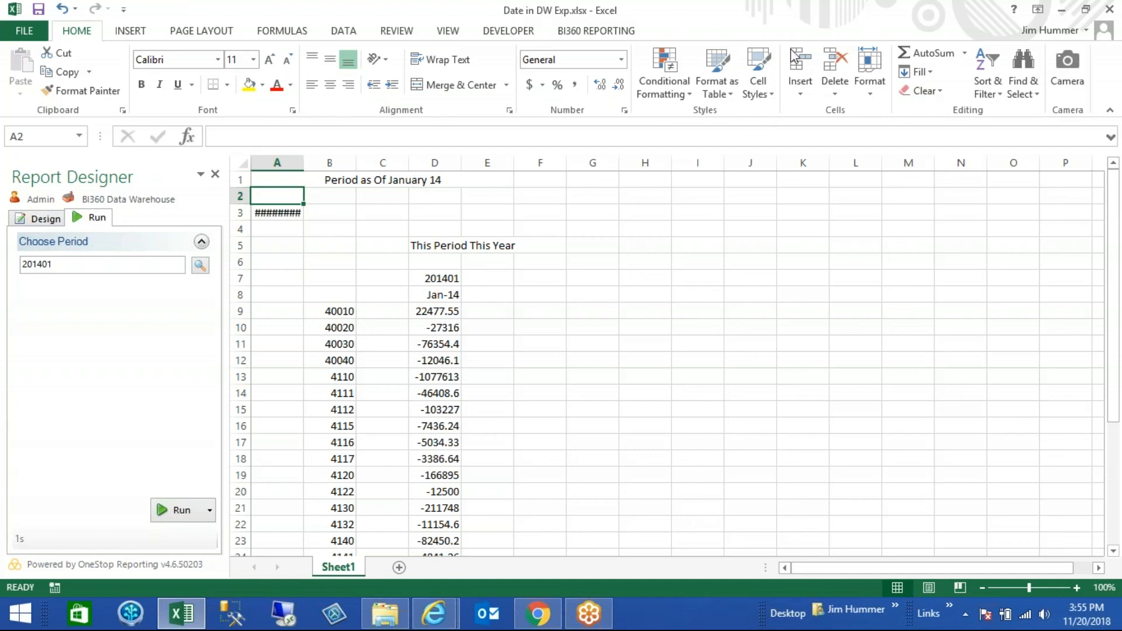
left_click(678, 20)
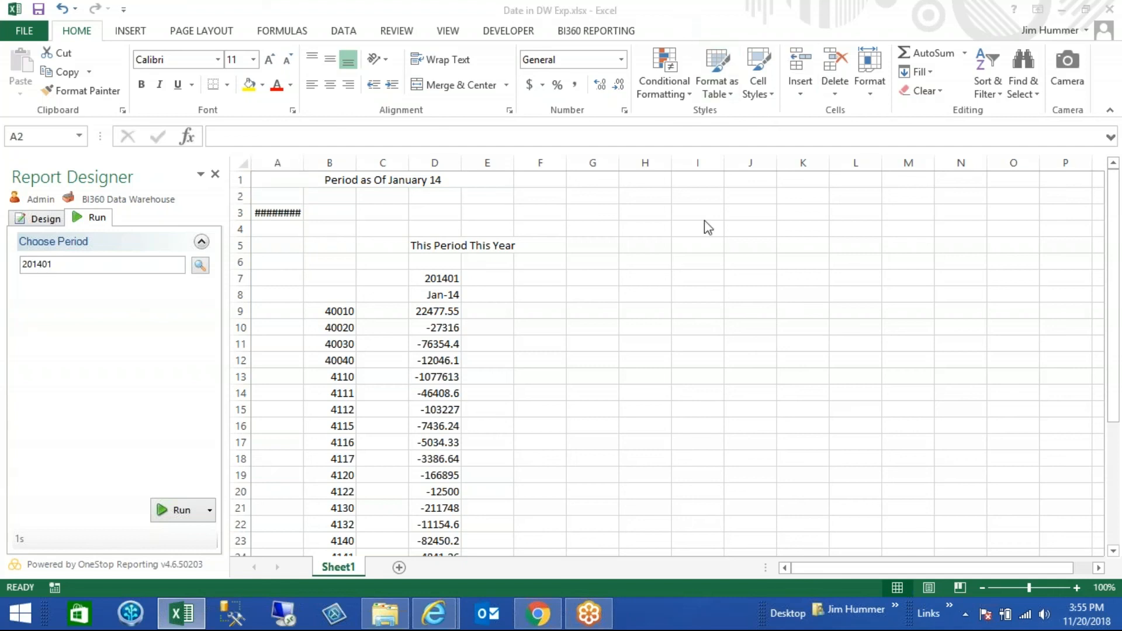